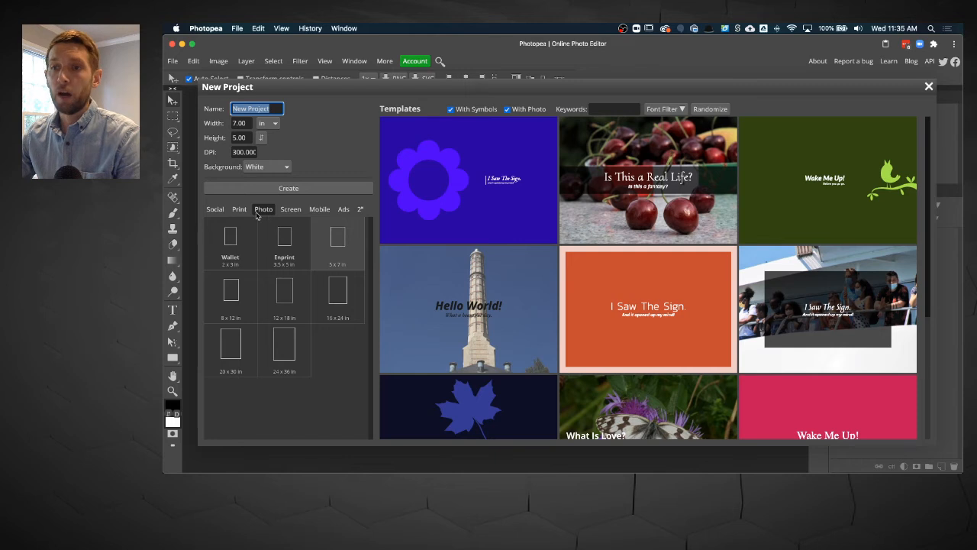
Create a project from the 5 x 7 in photo preset, swapped to landscape 7 × 5 in at 300 DPI with a white background
{"action": "left_click", "coordinate": [217, 209]}
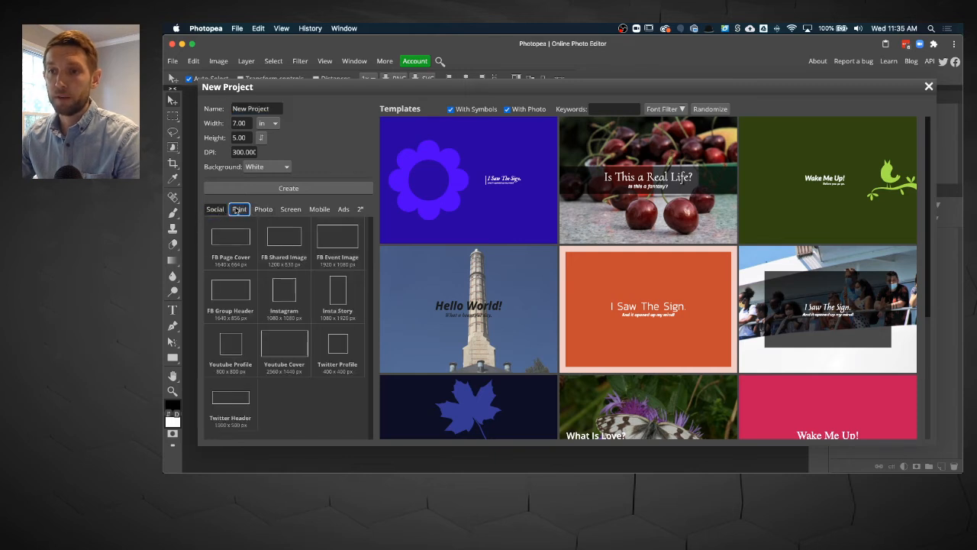
{"action": "left_click", "coordinate": [239, 210]}
{"action": "left_click", "coordinate": [264, 209]}
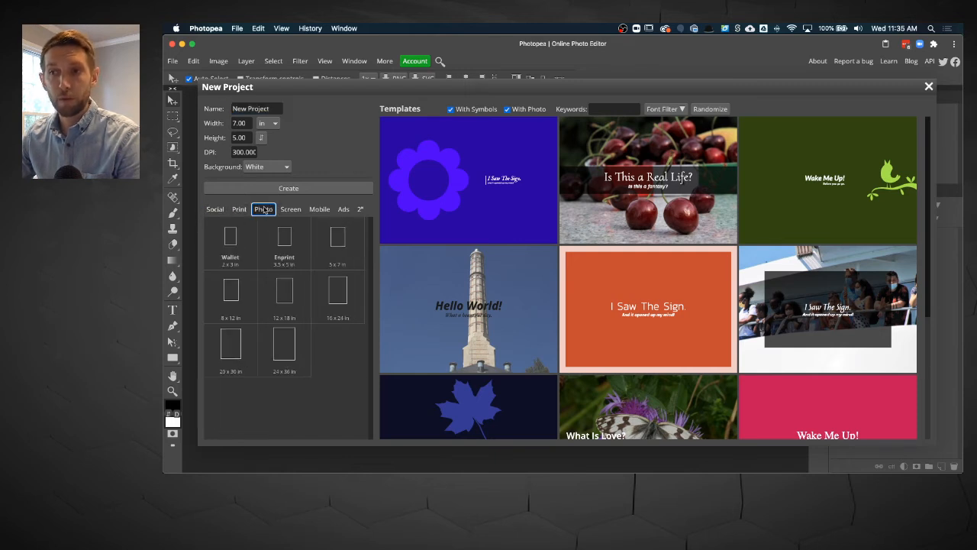
{"action": "left_click", "coordinate": [336, 239]}
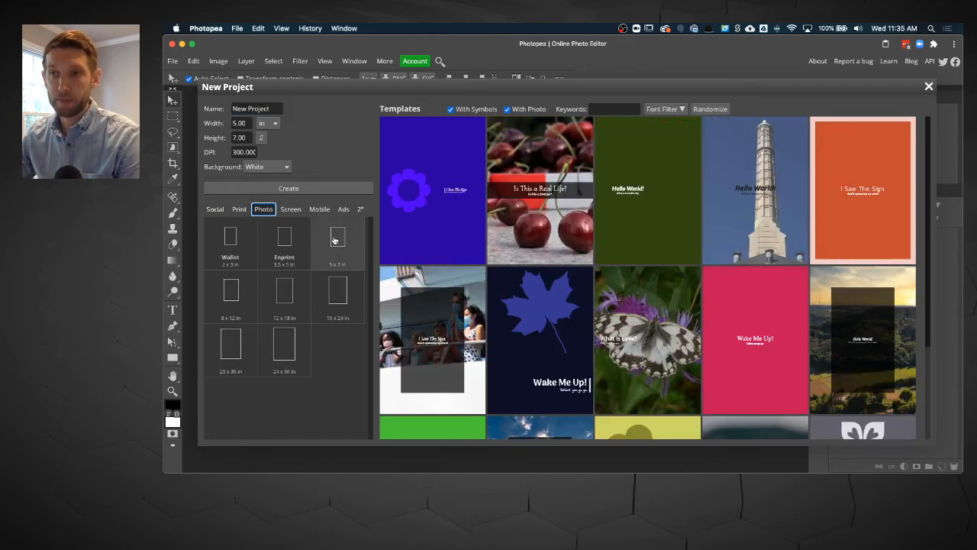
{"action": "left_click", "coordinate": [260, 139]}
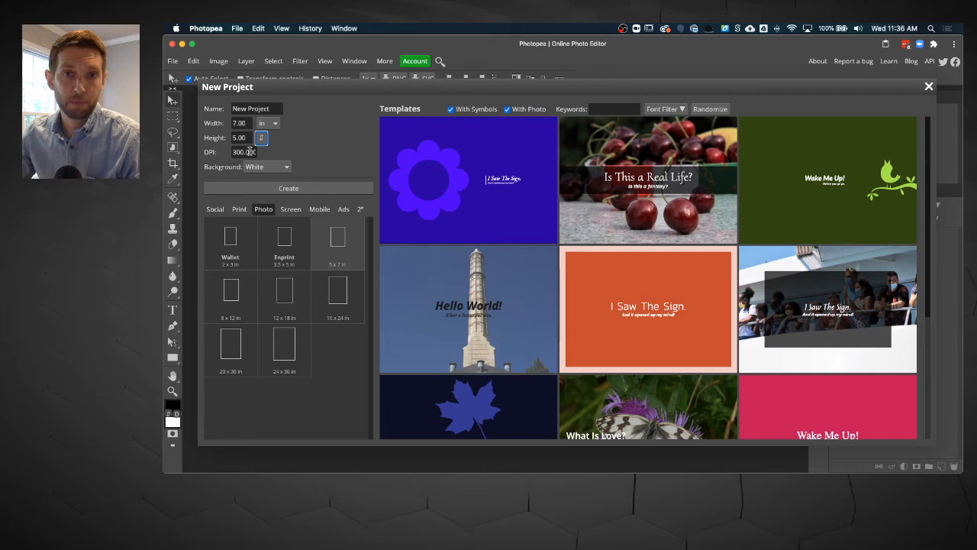
{"action": "left_click", "coordinate": [294, 191]}
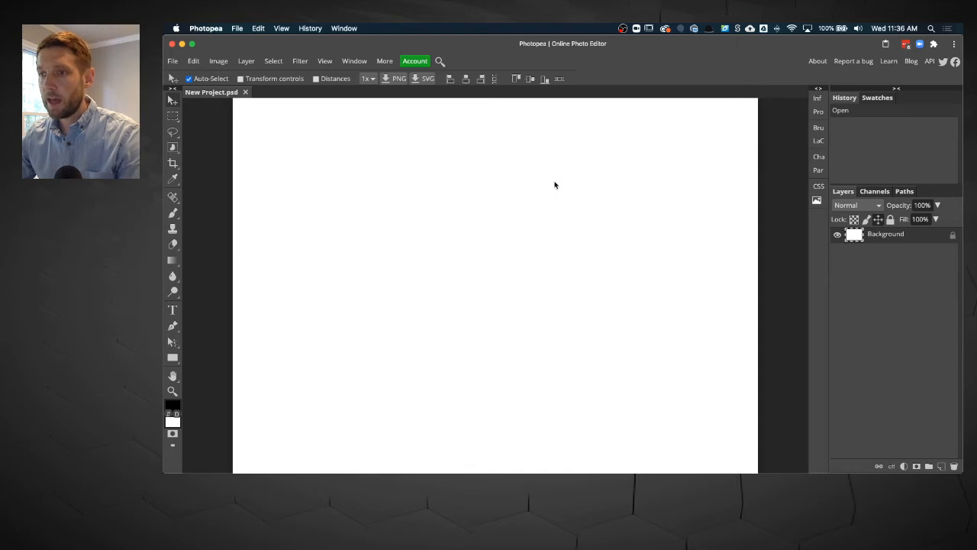
{"action": "scroll", "coordinate": [541, 204], "scroll_direction": "right", "scroll_amount": 1}
{"action": "scroll", "coordinate": [540, 203], "scroll_direction": "down", "scroll_amount": 5}
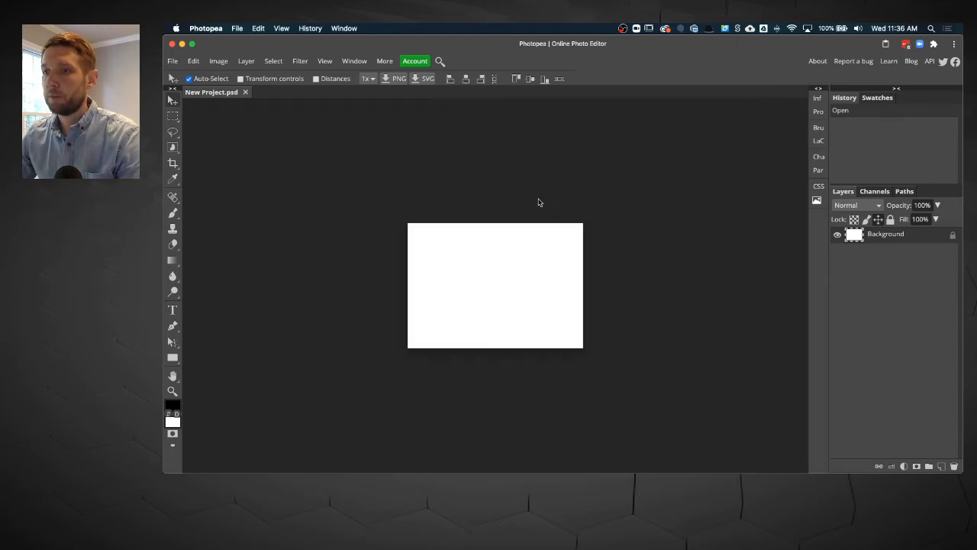
{"action": "scroll", "coordinate": [538, 202], "scroll_direction": "up", "scroll_amount": 5}
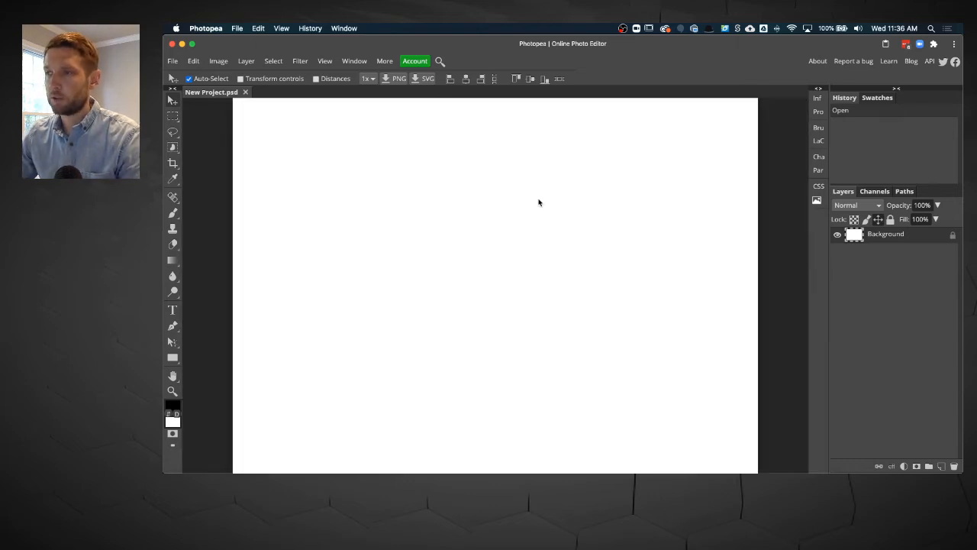
{"action": "scroll", "coordinate": [539, 200], "scroll_direction": "down", "scroll_amount": 2}
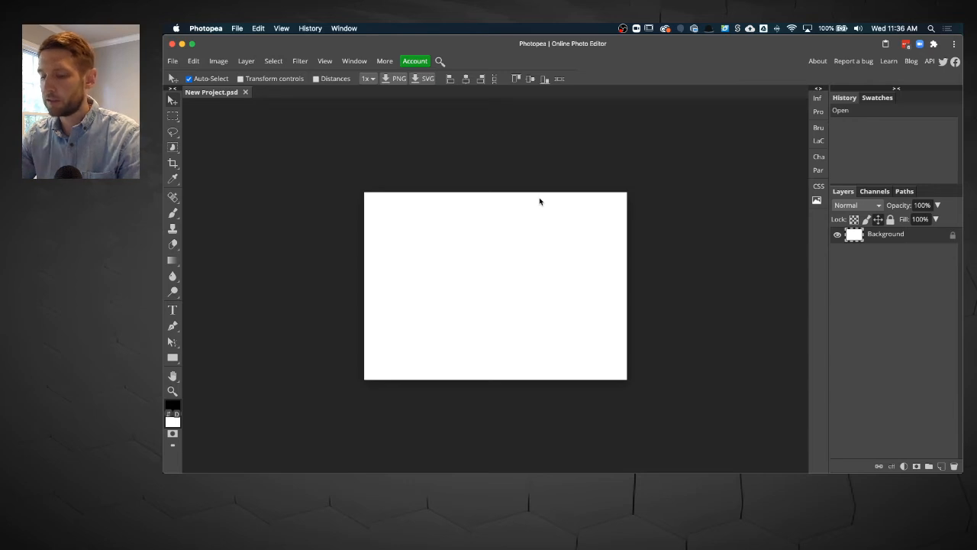
{"action": "scroll", "coordinate": [539, 201], "scroll_direction": "down", "scroll_amount": 2}
{"action": "scroll", "coordinate": [539, 200], "scroll_direction": "up", "scroll_amount": 2}
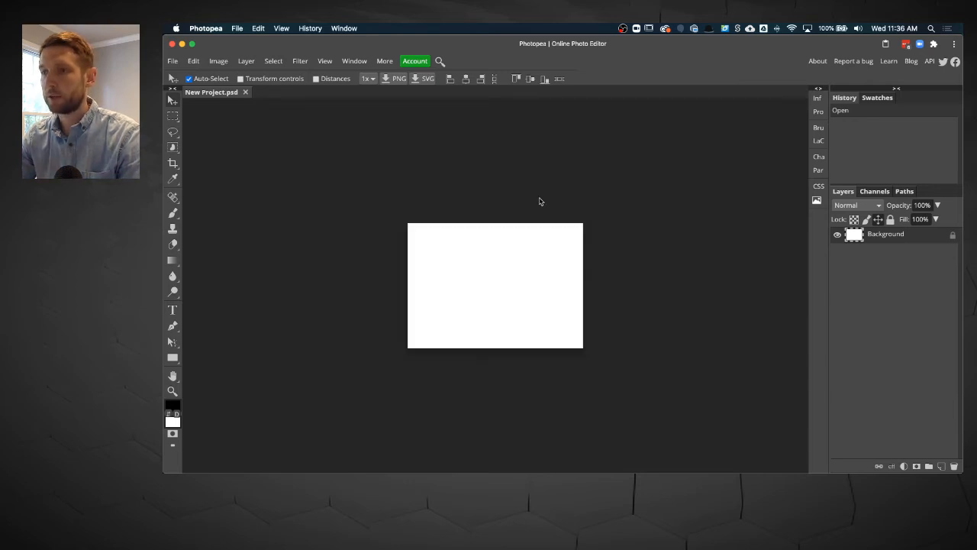
{"action": "scroll", "coordinate": [539, 200], "scroll_direction": "up", "scroll_amount": 2}
{"action": "scroll", "coordinate": [539, 201], "scroll_direction": "down", "scroll_amount": 1}
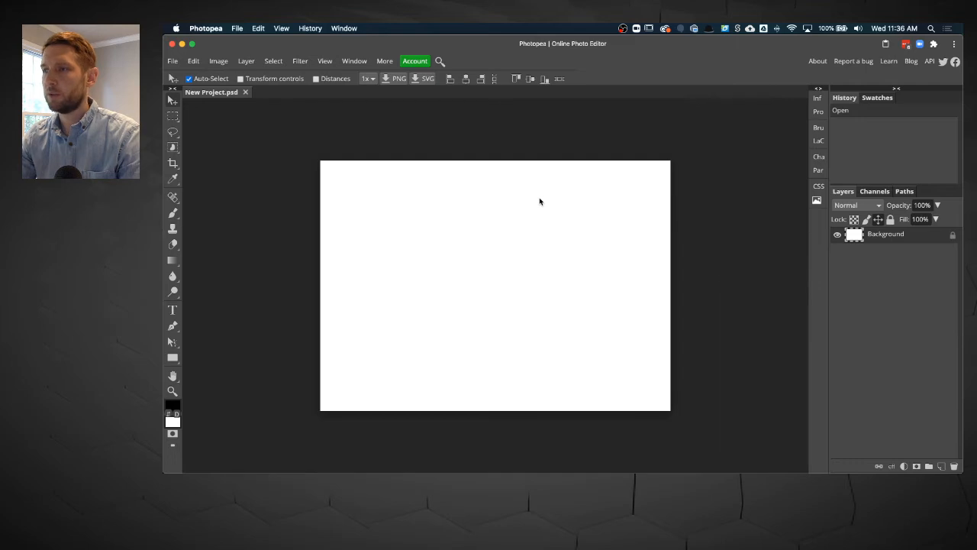
Place the portrait JPG from the August folder inside Graphics into the project as a smart object
{"action": "left_click", "coordinate": [174, 61]}
{"action": "left_click", "coordinate": [214, 110]}
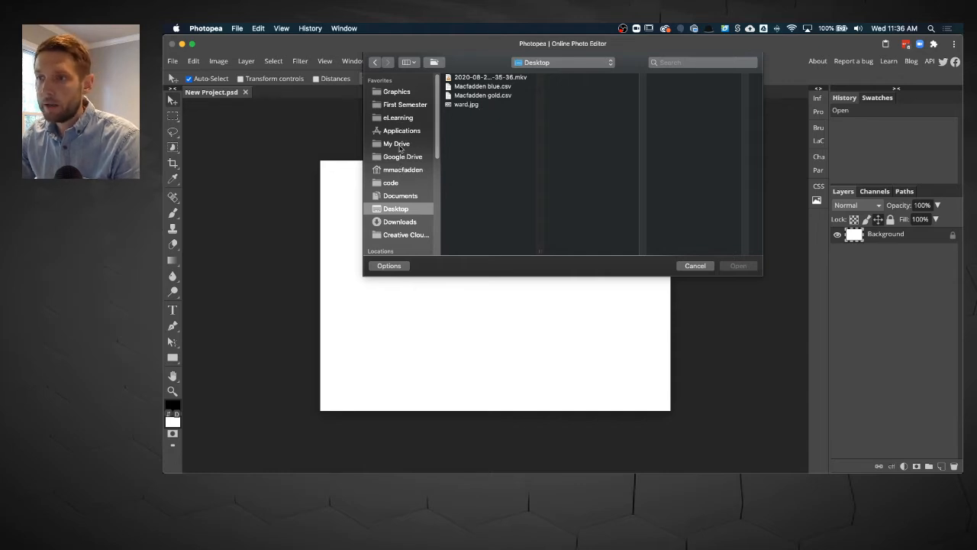
{"action": "left_click", "coordinate": [411, 93]}
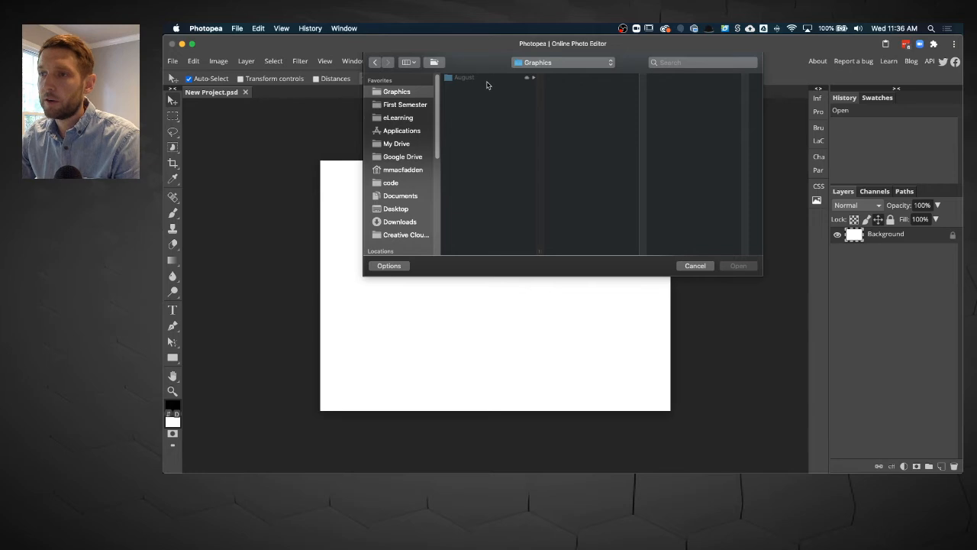
{"action": "left_click", "coordinate": [483, 79]}
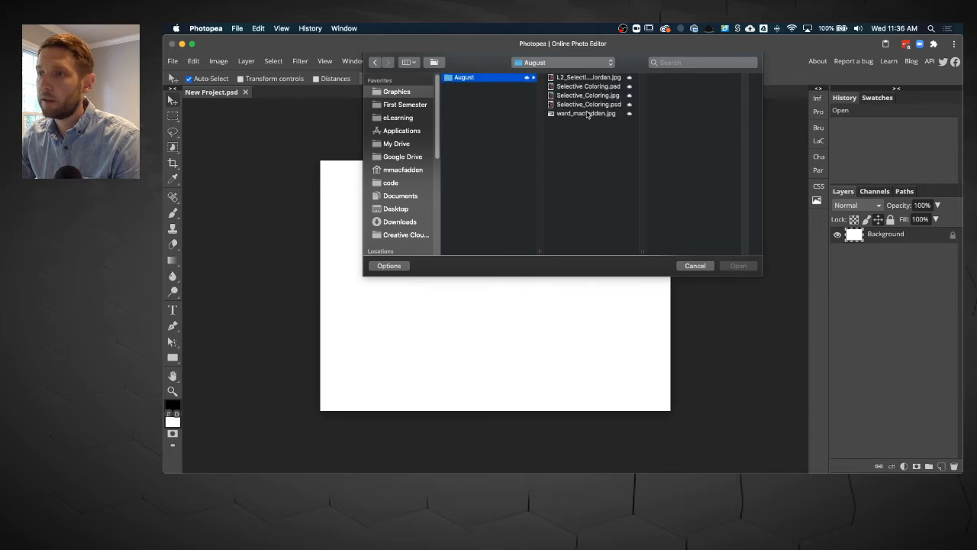
{"action": "left_click", "coordinate": [587, 113]}
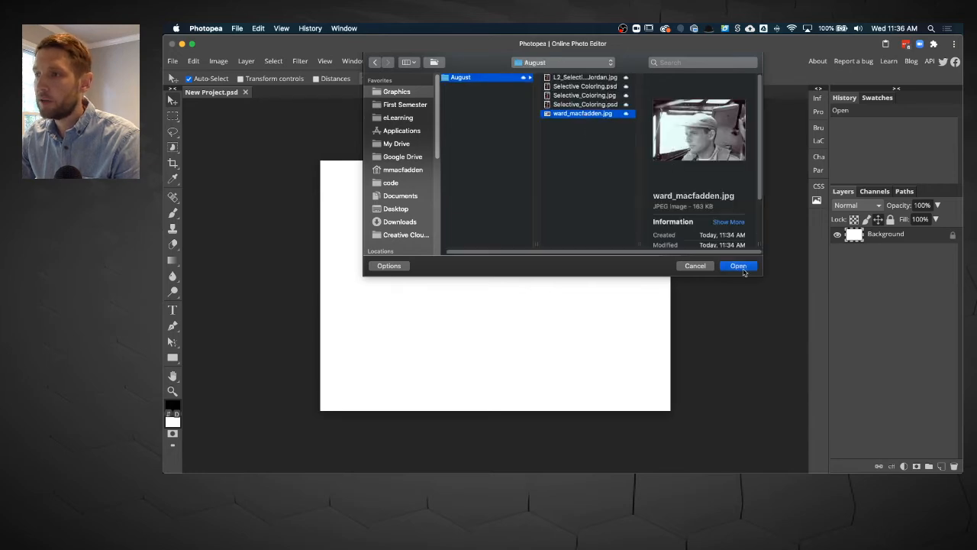
{"action": "left_click", "coordinate": [739, 266]}
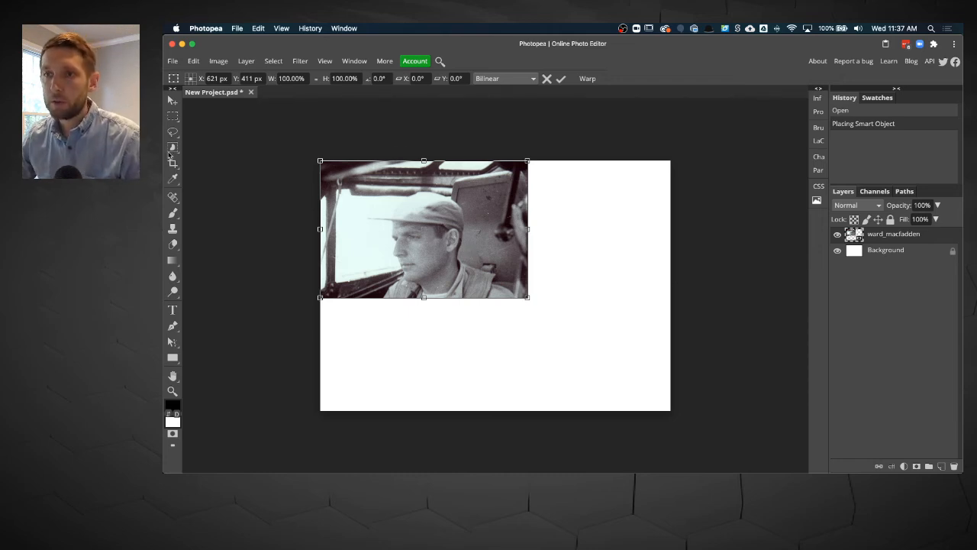
Using temporary transform controls, scale the placed photo proportionally to 182.85% and centre it horizontally so it covers the whole canvas
{"action": "left_click", "coordinate": [173, 101]}
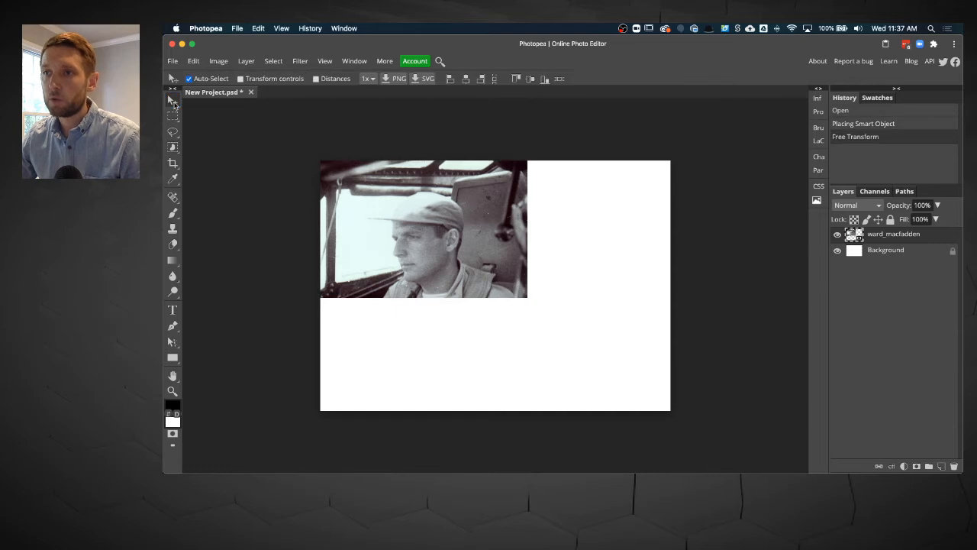
{"action": "left_click", "coordinate": [241, 78]}
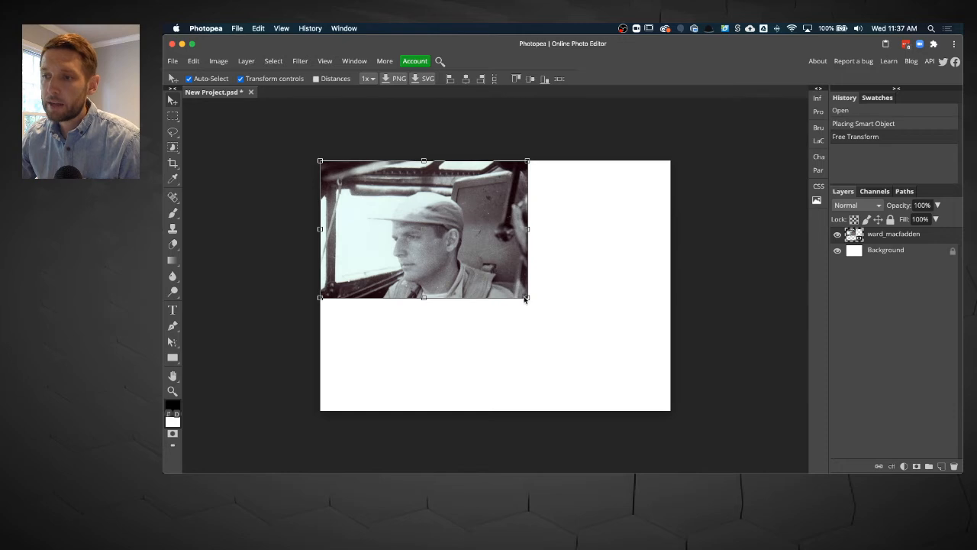
{"action": "left_click_drag", "start_coordinate": [526, 298], "coordinate": [699, 422]}
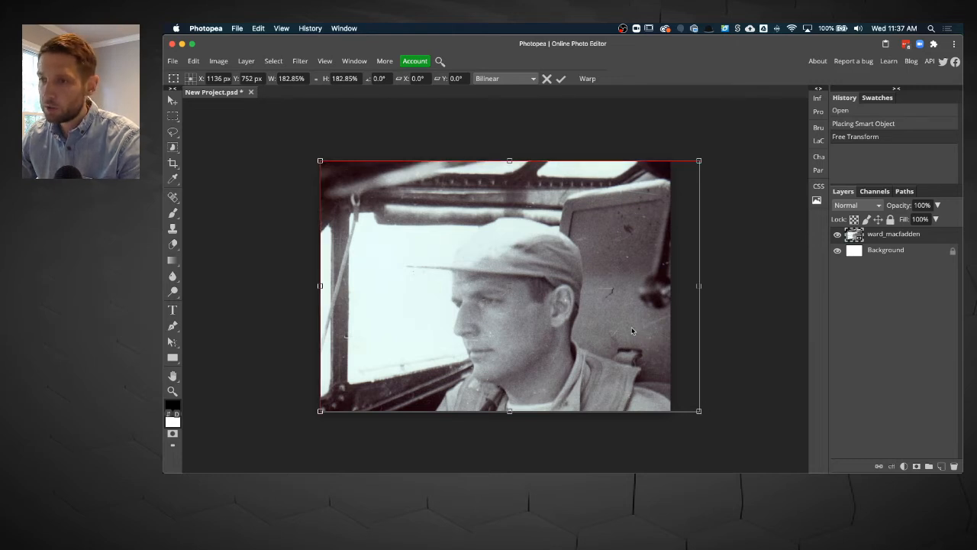
{"action": "left_click_drag", "start_coordinate": [638, 332], "coordinate": [624, 331]}
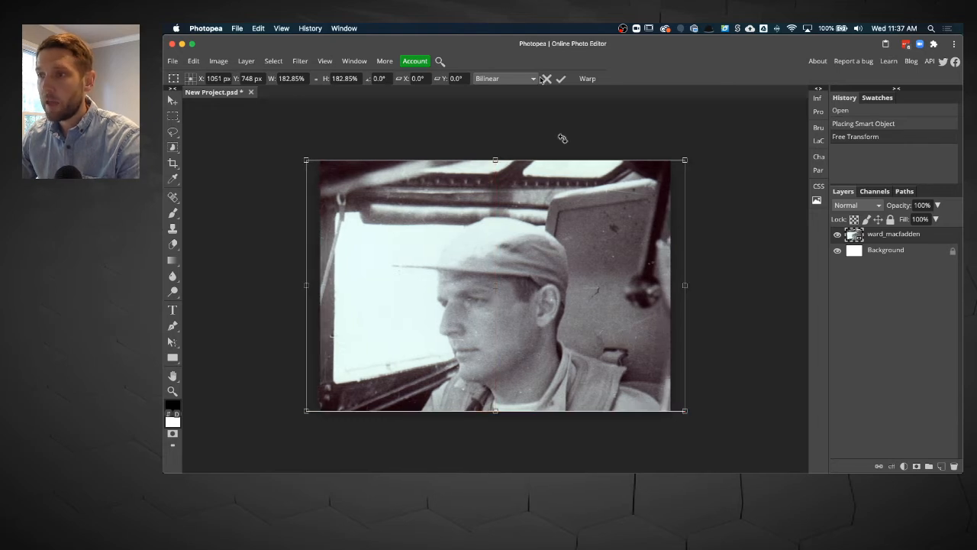
{"action": "left_click", "coordinate": [560, 80]}
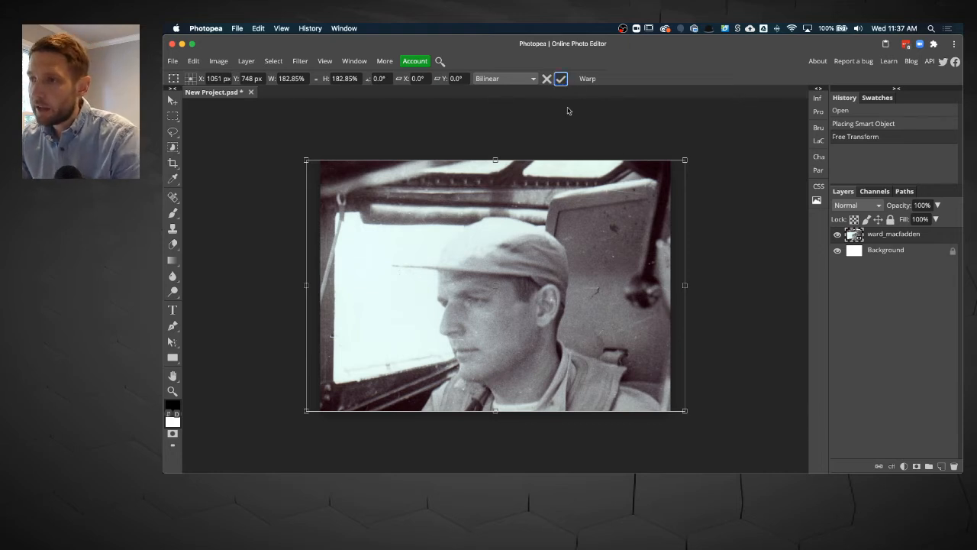
{"action": "key", "text": "Return"}
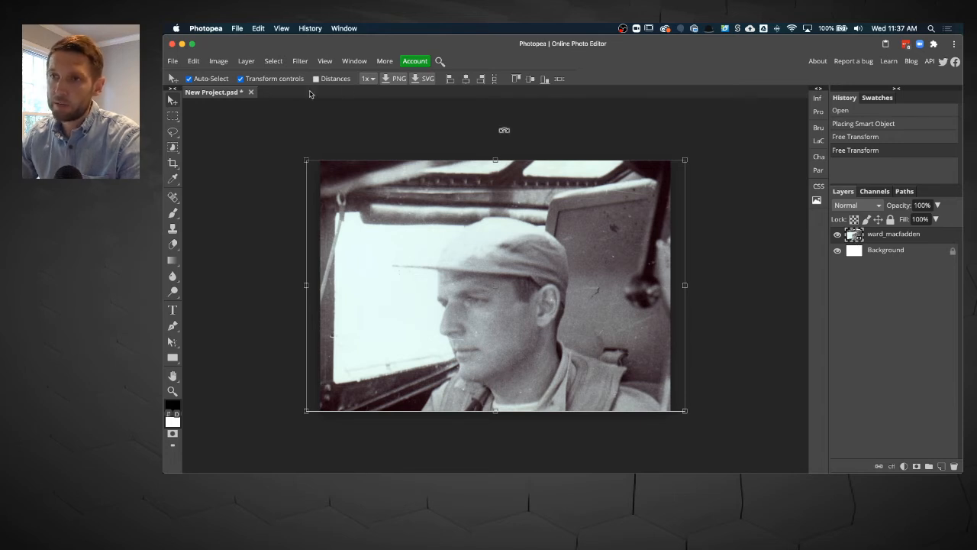
{"action": "left_click", "coordinate": [241, 78]}
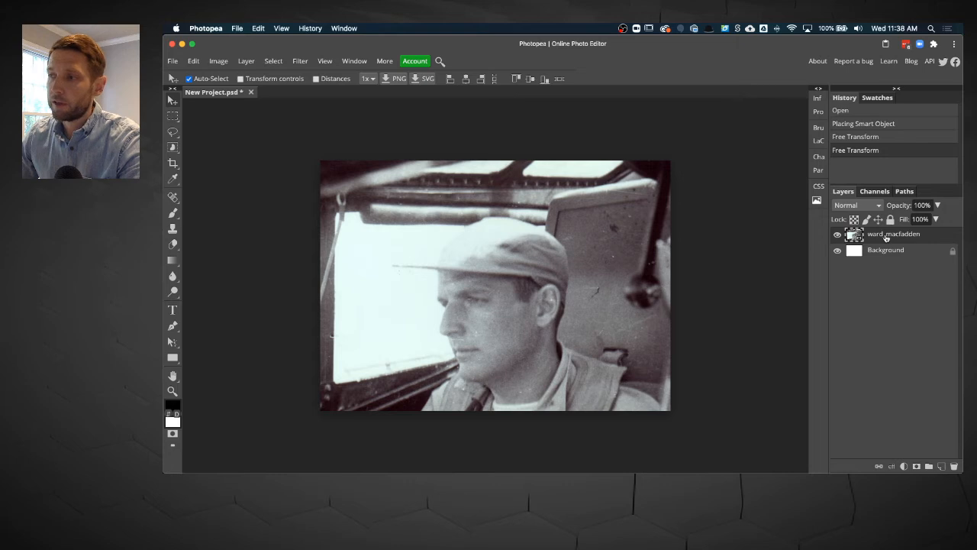
Duplicate the placed photo layer and rasterize the duplicate
{"action": "right_click", "coordinate": [886, 237]}
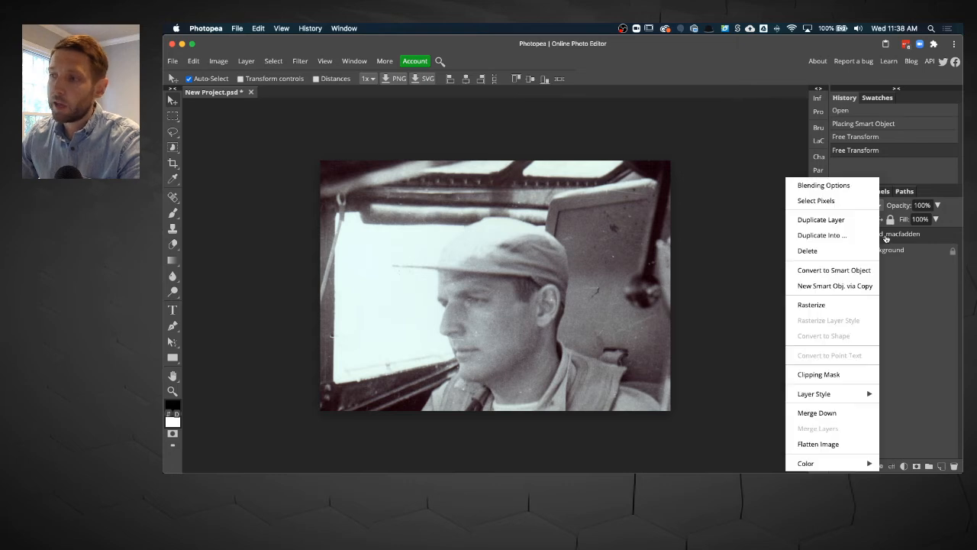
{"action": "left_click", "coordinate": [818, 220]}
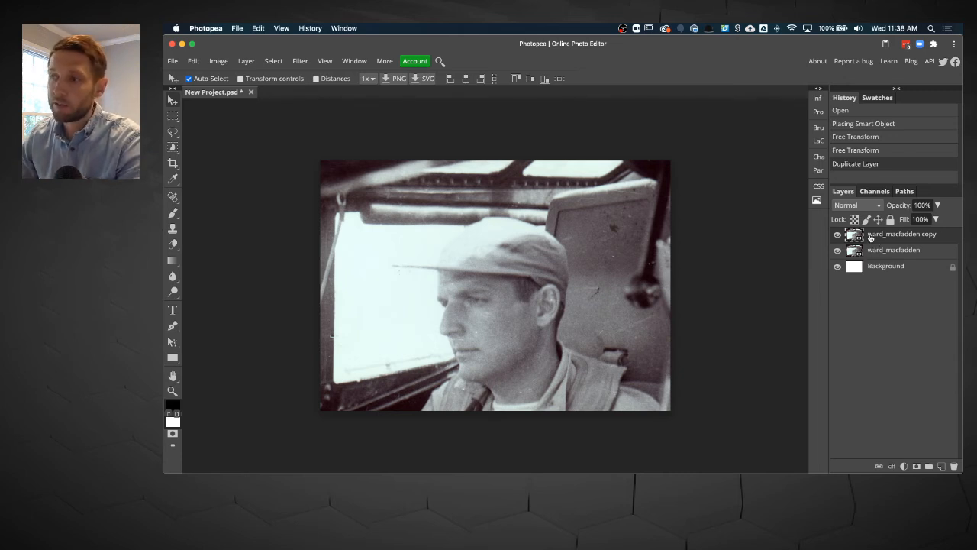
{"action": "right_click", "coordinate": [903, 236]}
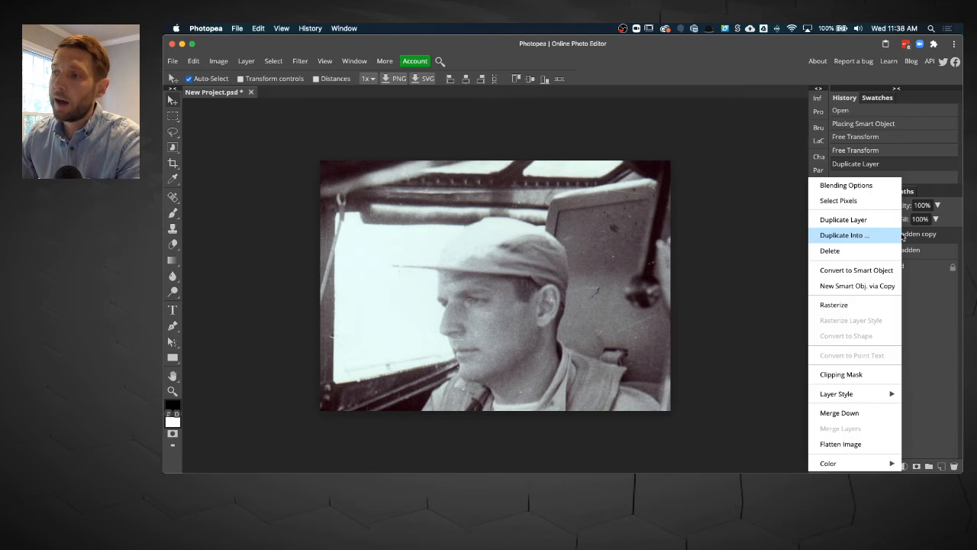
{"action": "left_click", "coordinate": [828, 305]}
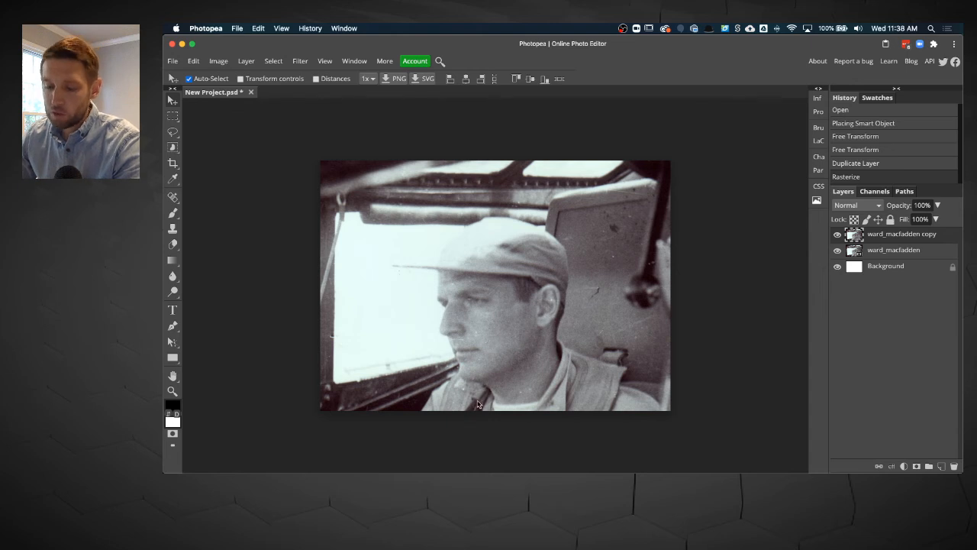
Switch to the Clone Stamp tool for the rasterized copy, and enlarge and soften its brush
{"action": "scroll", "coordinate": [473, 385], "scroll_direction": "up", "scroll_amount": 5}
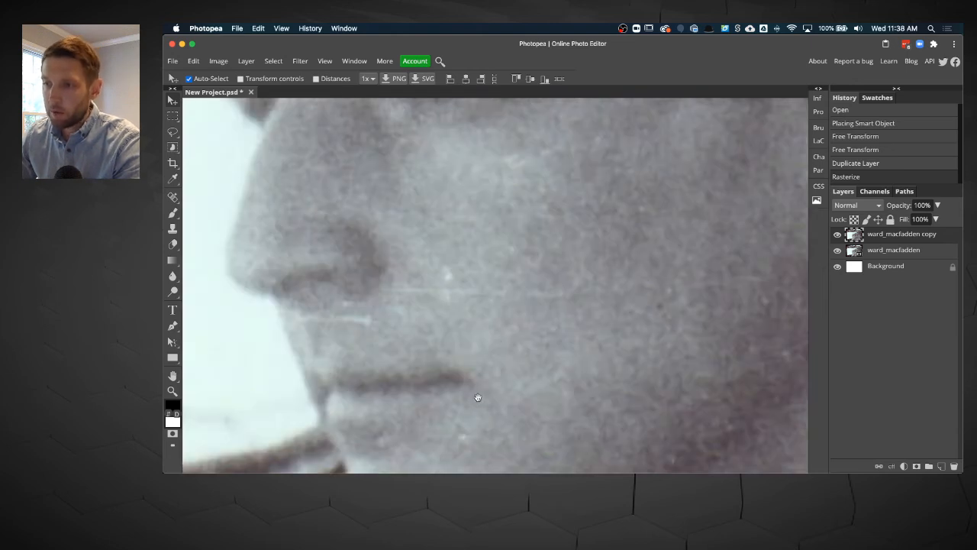
{"action": "left_click_drag", "start_coordinate": [478, 397], "coordinate": [524, 212]}
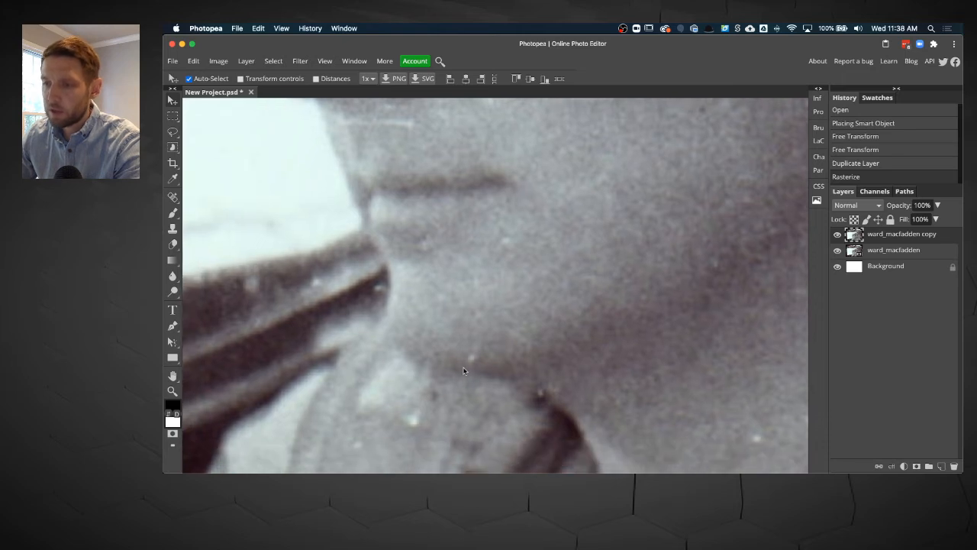
{"action": "scroll", "coordinate": [493, 203], "scroll_direction": "down", "scroll_amount": 2}
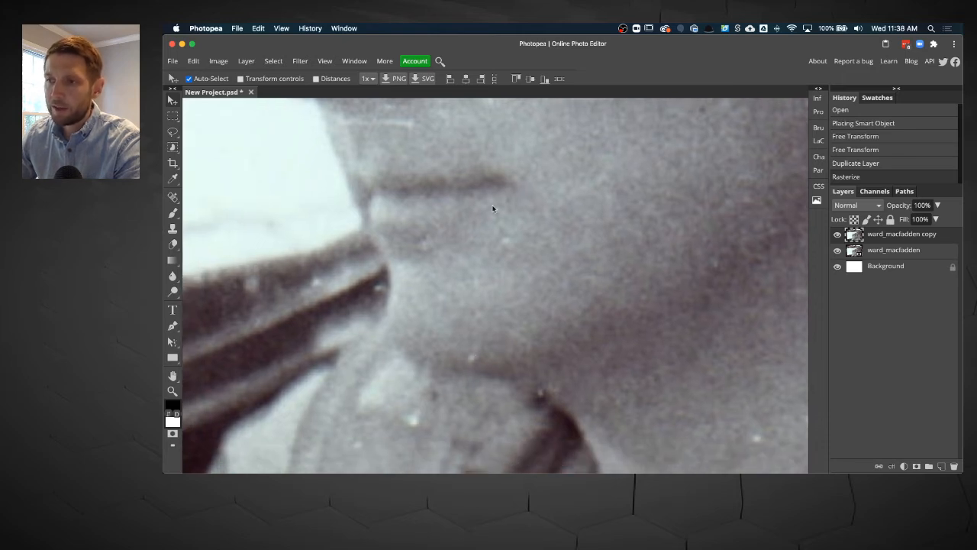
{"action": "scroll", "coordinate": [485, 192], "scroll_direction": "down", "scroll_amount": 3}
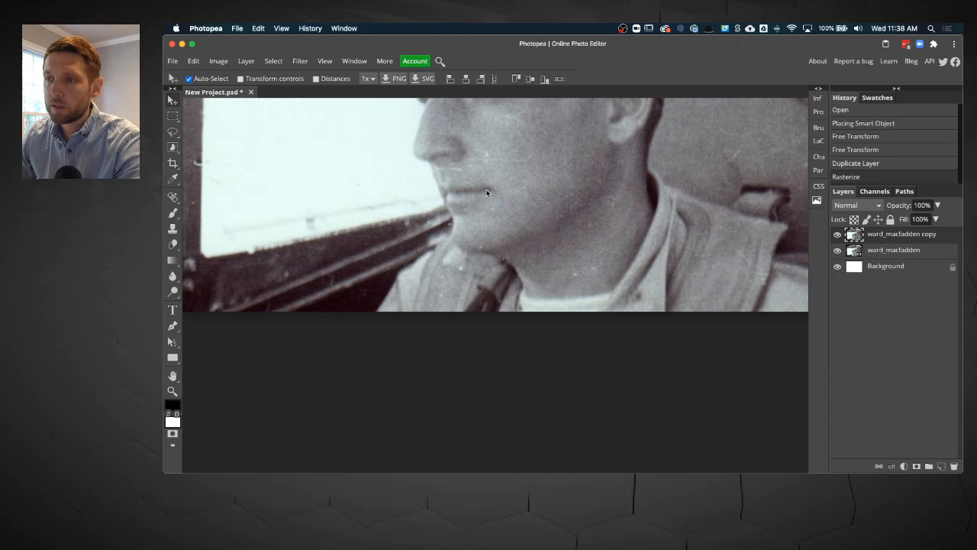
{"action": "left_click_drag", "start_coordinate": [485, 193], "coordinate": [492, 342]}
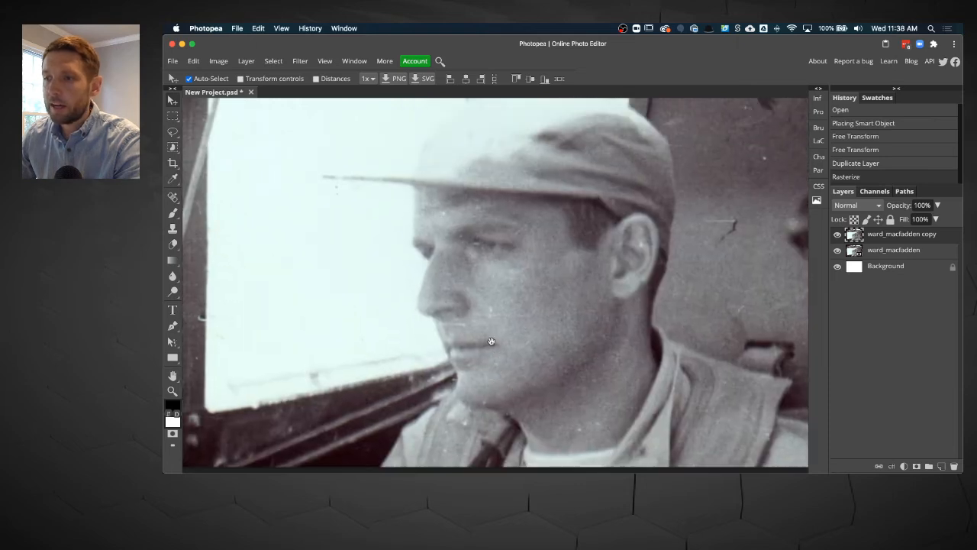
{"action": "left_click", "coordinate": [173, 229]}
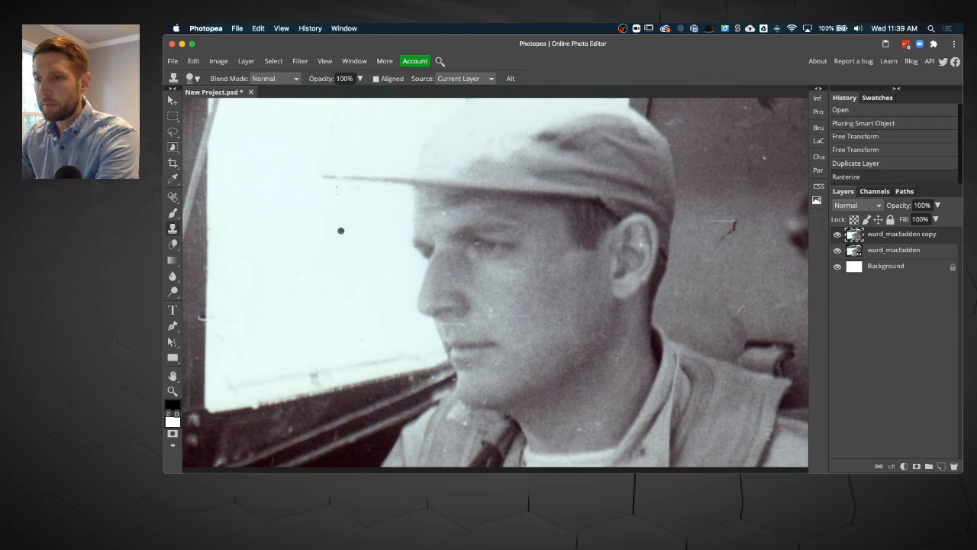
{"action": "key", "text": "]"}
{"action": "key", "text": "]"}
{"action": "key", "text": "]"}
{"action": "key", "text": "]"}
{"action": "key", "text": "]"}
{"action": "key", "text": "]"}
{"action": "key", "text": "]"}
{"action": "key", "text": "]"}
{"action": "key", "text": "]"}
{"action": "key", "text": "]"}
{"action": "key", "text": "]"}
{"action": "key", "text": "shift+["}
{"action": "key", "text": "shift+["}
{"action": "key", "text": "shift+["}
{"action": "key", "text": "shift+["}
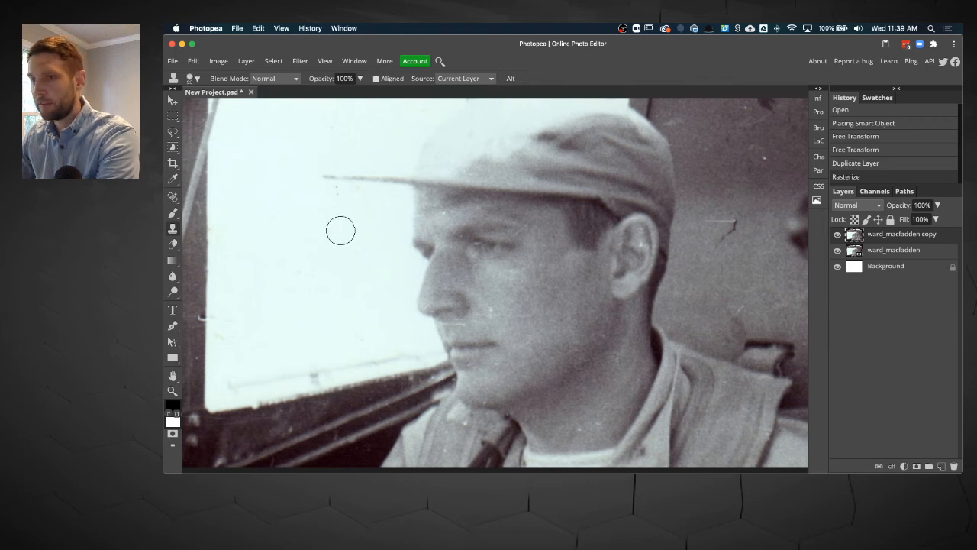
Enlarge the clone brush further and clone the man's face and cap over the window in the photo's upper-left area
{"action": "key", "text": "super+0"}
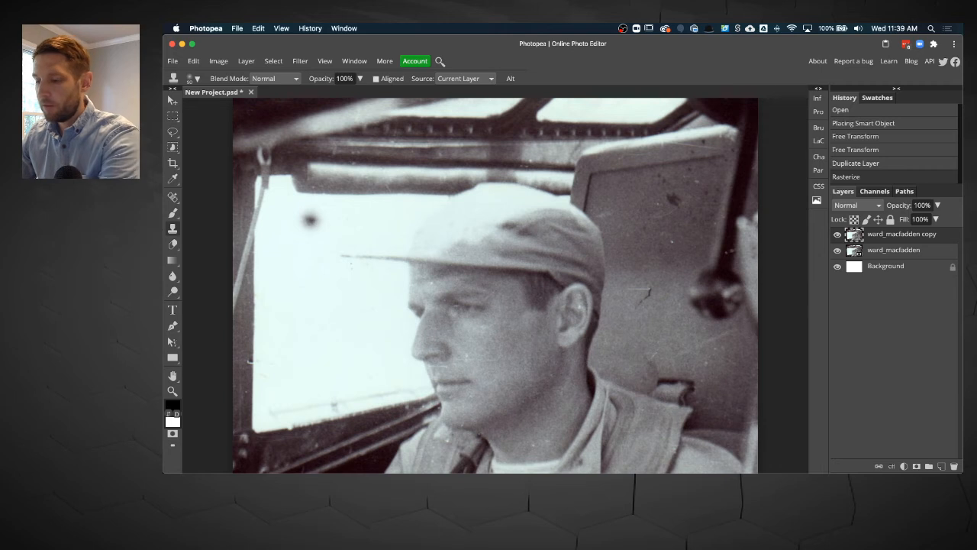
{"action": "key", "text": "]"}
{"action": "key", "text": "]"}
{"action": "key", "text": "]"}
{"action": "key", "text": "]"}
{"action": "key", "text": "]"}
{"action": "key", "text": "]"}
{"action": "key", "text": "]"}
{"action": "key", "text": "]"}
{"action": "key", "text": "]"}
{"action": "key", "text": "]"}
{"action": "key", "text": "]"}
{"action": "mouse_move", "coordinate": [302, 222]}
{"action": "left_mouse_down"}
{"action": "mouse_move", "coordinate": [320, 195]}
{"action": "mouse_move", "coordinate": [315, 186]}
{"action": "mouse_move", "coordinate": [300, 185]}
{"action": "mouse_move", "coordinate": [281, 204]}
{"action": "mouse_move", "coordinate": [278, 225]}
{"action": "mouse_move", "coordinate": [299, 255]}
{"action": "mouse_move", "coordinate": [352, 200]}
{"action": "mouse_move", "coordinate": [348, 167]}
{"action": "mouse_move", "coordinate": [300, 164]}
{"action": "mouse_move", "coordinate": [277, 197]}
{"action": "mouse_move", "coordinate": [283, 250]}
{"action": "mouse_move", "coordinate": [293, 257]}
{"action": "mouse_move", "coordinate": [411, 199]}
{"action": "mouse_move", "coordinate": [400, 151]}
{"action": "mouse_move", "coordinate": [300, 142]}
{"action": "mouse_move", "coordinate": [285, 198]}
{"action": "mouse_move", "coordinate": [308, 259]}
{"action": "mouse_move", "coordinate": [276, 281]}
{"action": "mouse_move", "coordinate": [243, 236]}
{"action": "mouse_move", "coordinate": [259, 178]}
{"action": "left_mouse_up"}
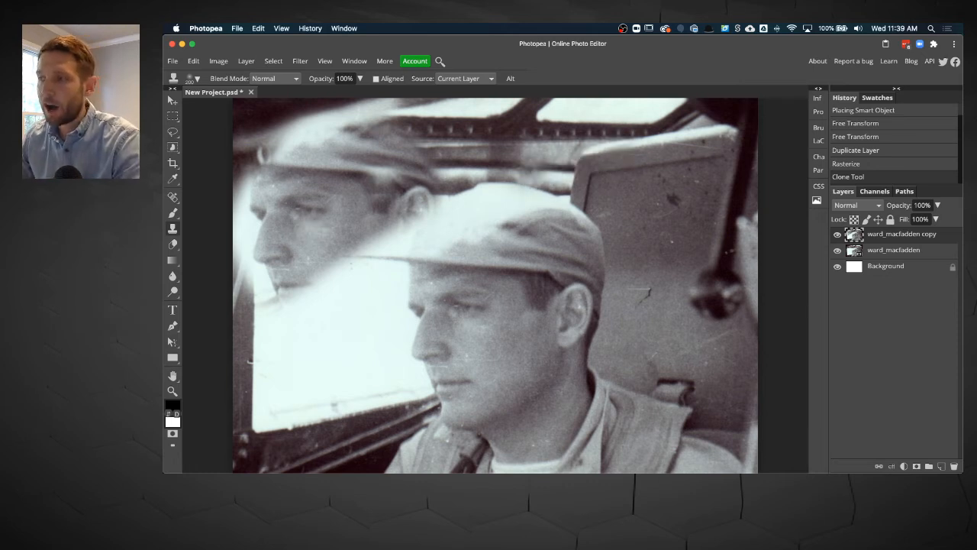
Revert the photo copy to its state right after rasterizing and shrink the clone brush
{"action": "left_click", "coordinate": [859, 165]}
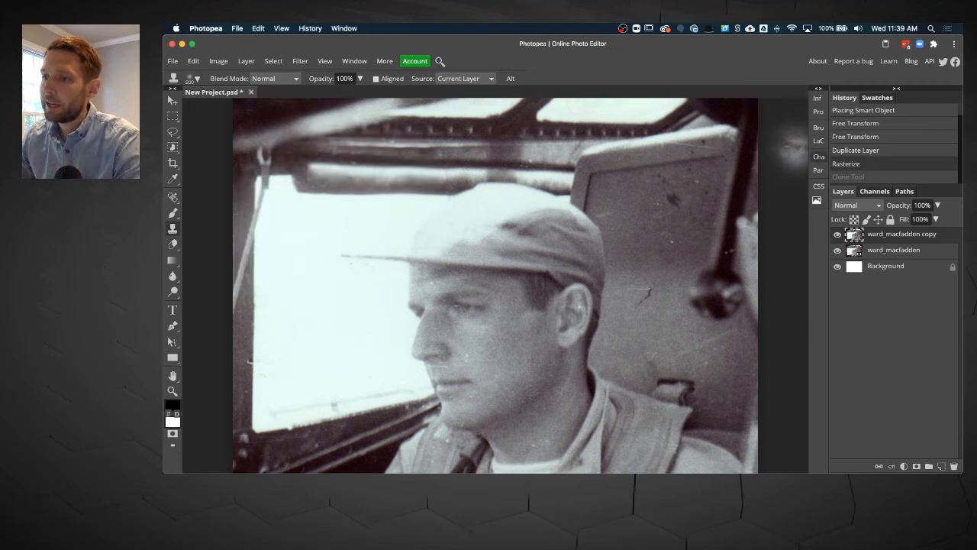
{"action": "key", "text": "bracketleft"}
{"action": "key", "text": "bracketleft"}
{"action": "key", "text": "bracketleft"}
{"action": "key", "text": "bracketleft"}
{"action": "key", "text": "bracketleft"}
{"action": "key", "text": "bracketleft"}
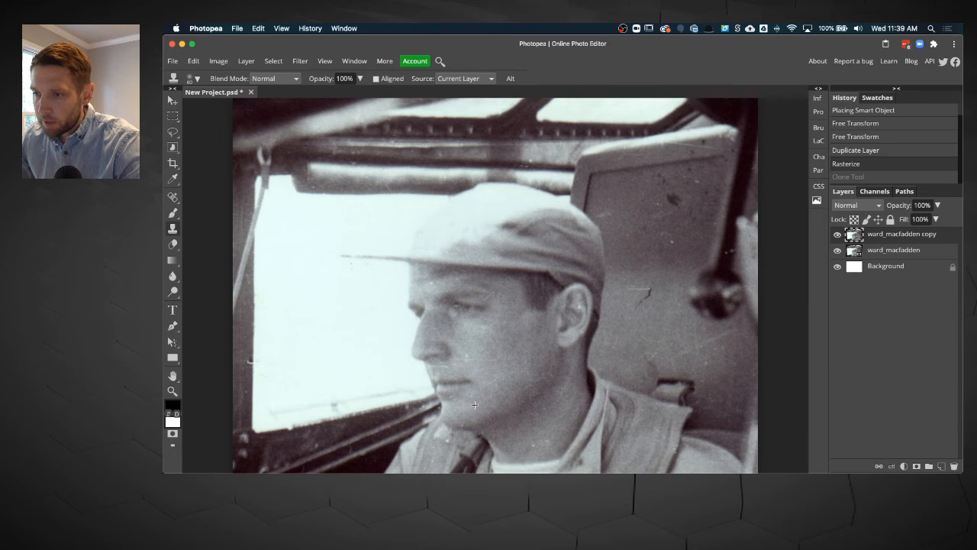
Shrink the brush further and clone clean skin over the dark spot beside the man's mouth and the area below his lower lip
{"action": "scroll", "coordinate": [475, 420], "scroll_direction": "up", "scroll_amount": 5}
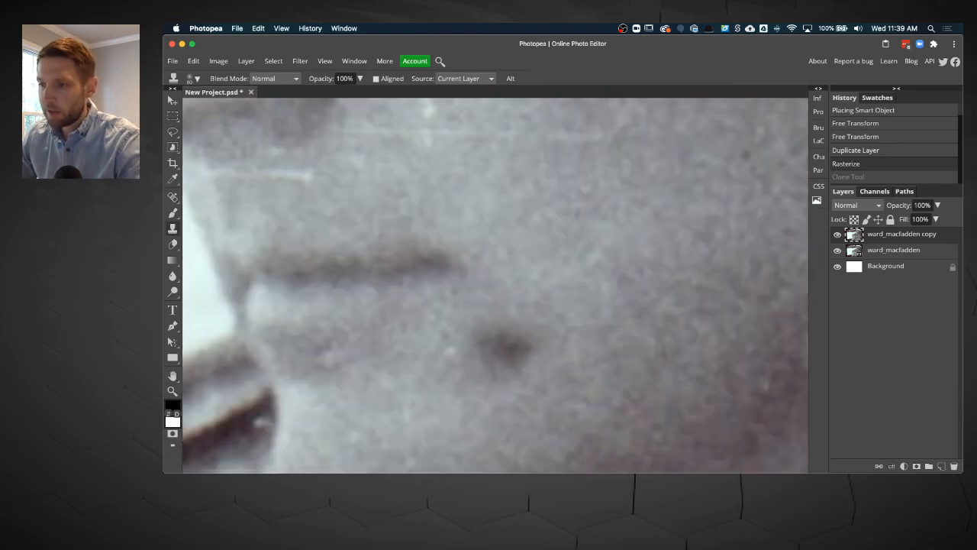
{"action": "key", "text": "bracketleft"}
{"action": "key", "text": "bracketleft"}
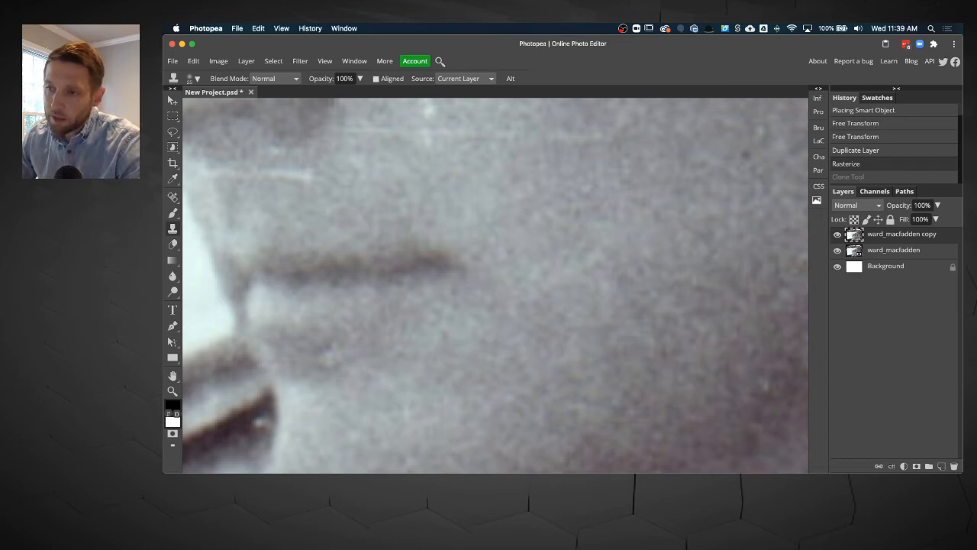
{"action": "key", "text": "super+shift+z"}
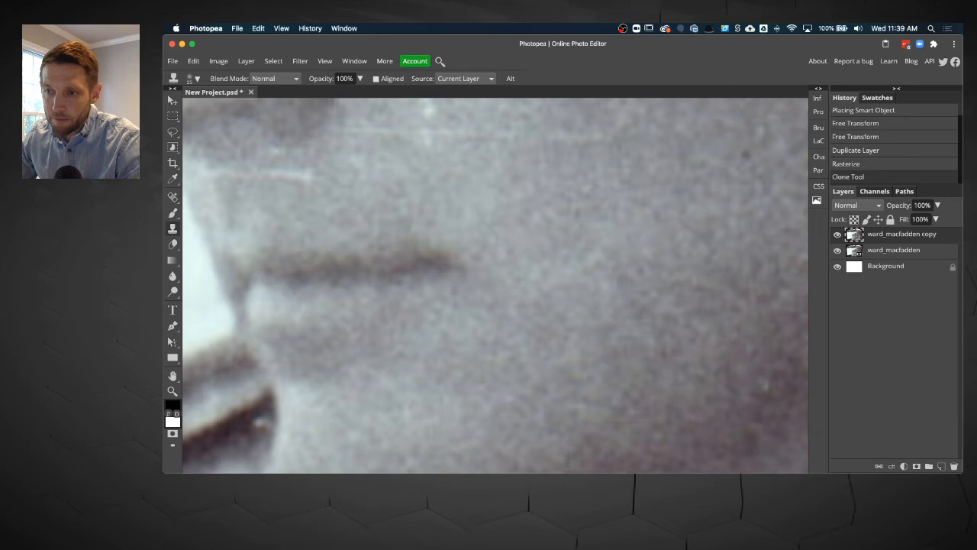
{"action": "left_click", "coordinate": [329, 356]}
{"action": "scroll", "coordinate": [373, 337], "scroll_direction": "down", "scroll_amount": 1}
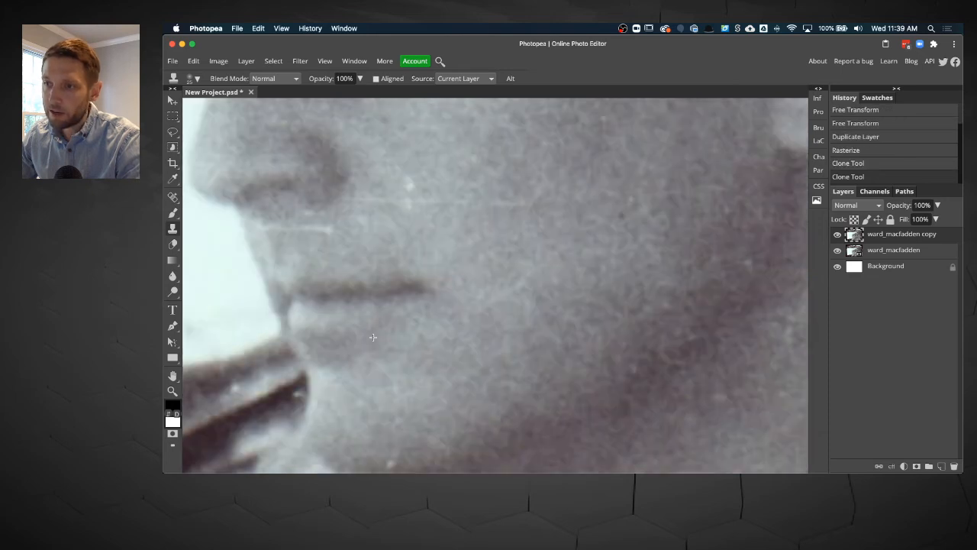
{"action": "scroll", "coordinate": [372, 337], "scroll_direction": "down", "scroll_amount": 1}
{"action": "scroll", "coordinate": [376, 341], "scroll_direction": "down", "scroll_amount": 1}
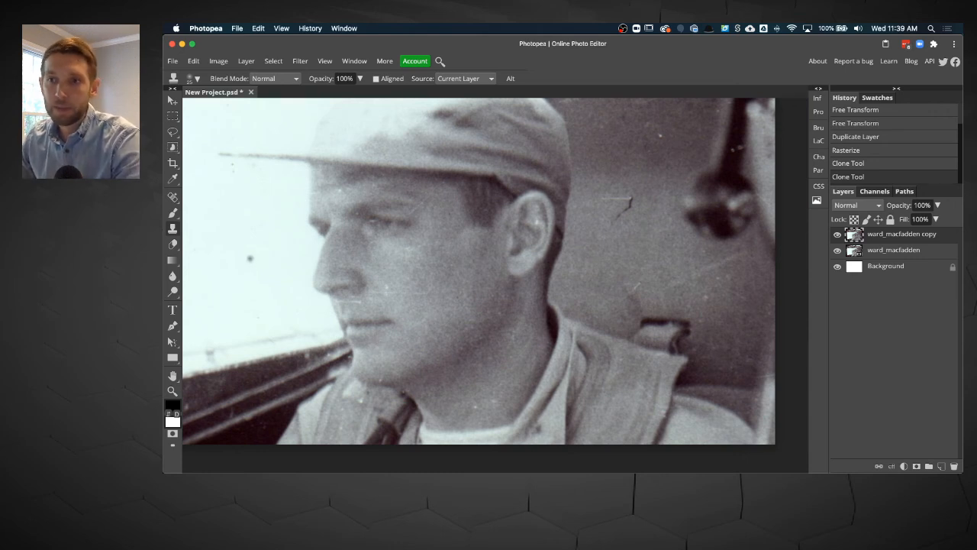
Patch the blemish on the man's cheek with clean skin using the Patch Tool, and clear the selection
{"action": "left_click", "coordinate": [174, 198]}
{"action": "left_click", "coordinate": [175, 199]}
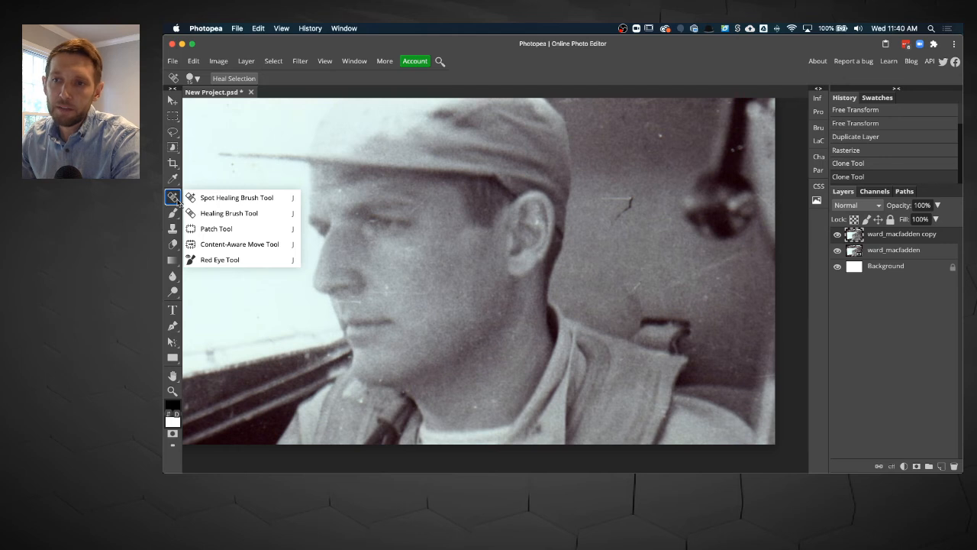
{"action": "left_click", "coordinate": [216, 228]}
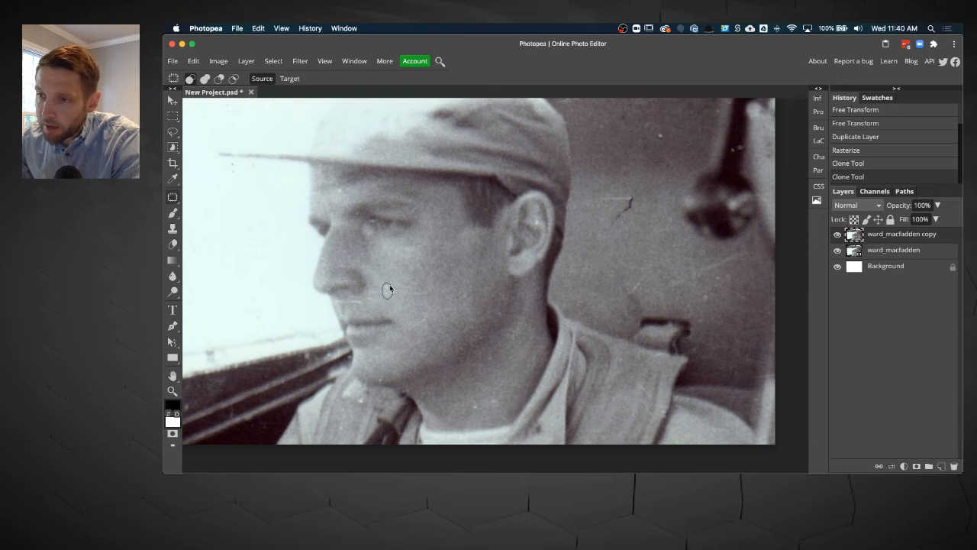
{"action": "left_click_drag", "start_coordinate": [393, 295], "coordinate": [395, 296]}
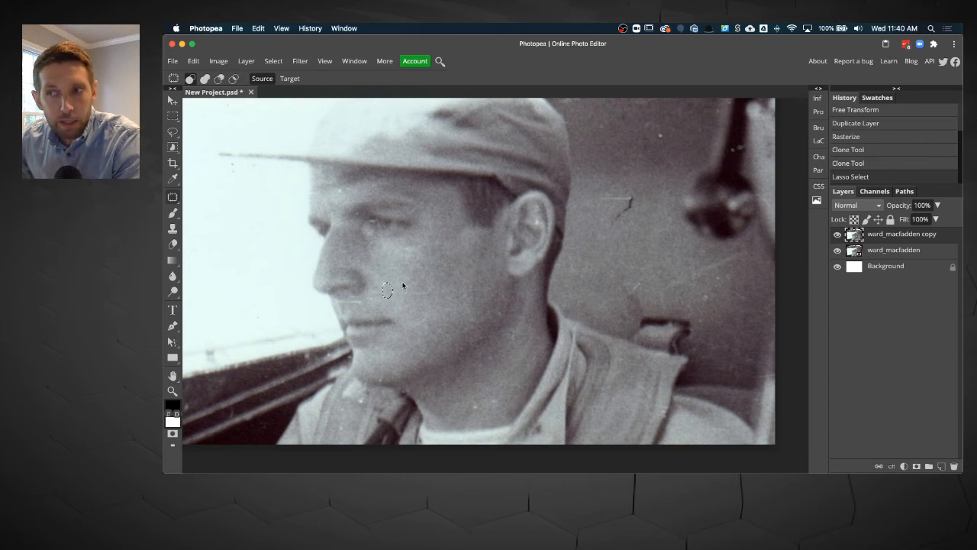
{"action": "left_click_drag", "start_coordinate": [389, 291], "coordinate": [403, 285]}
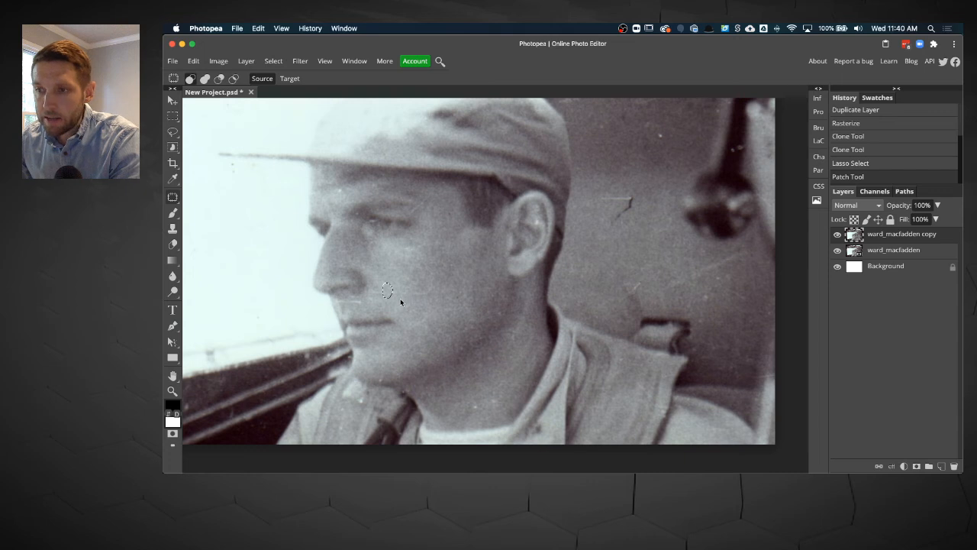
{"action": "left_click", "coordinate": [273, 62]}
{"action": "left_click", "coordinate": [282, 95]}
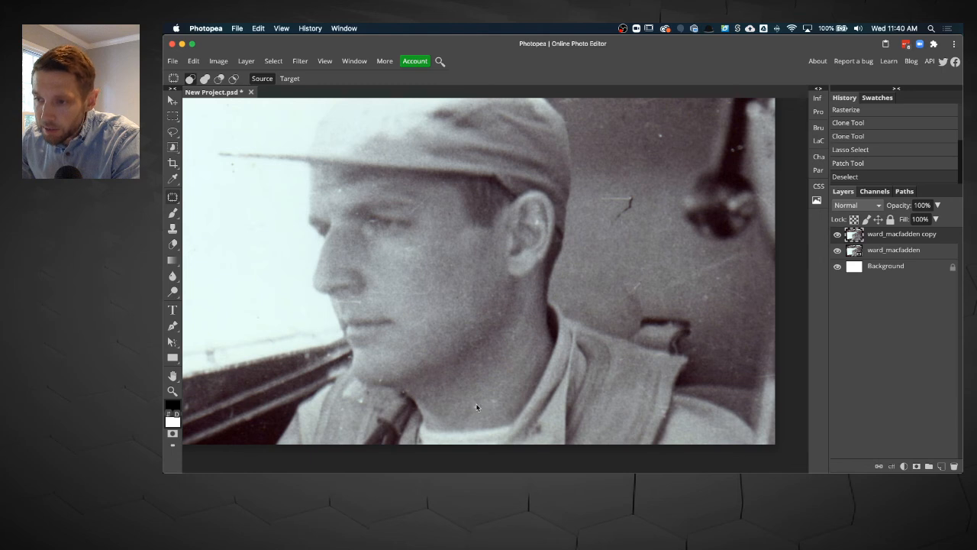
Patch the small spots on the man's neck and near his eyebrow with nearby clean skin
{"action": "left_click_drag", "start_coordinate": [479, 408], "coordinate": [477, 409]}
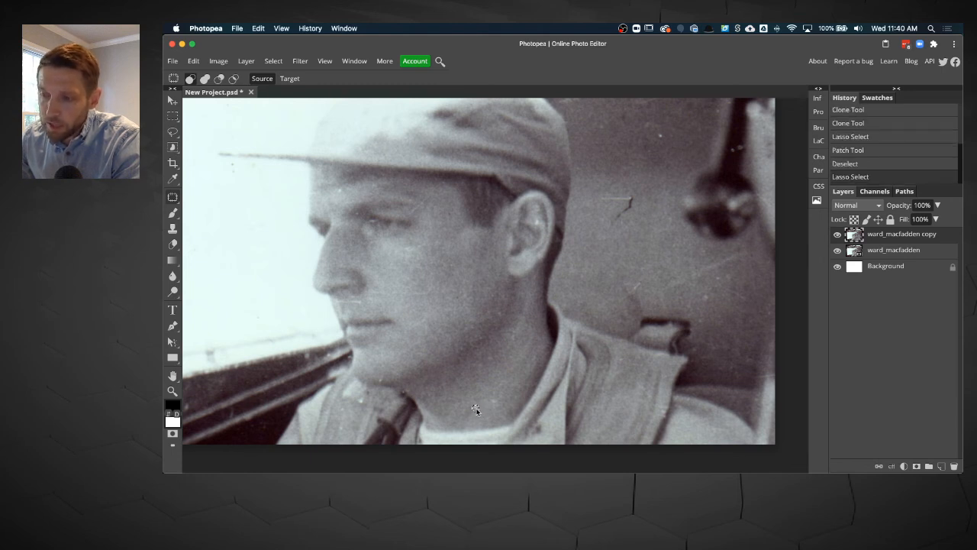
{"action": "mouse_move", "coordinate": [444, 404]}
{"action": "left_mouse_down"}
{"action": "mouse_move", "coordinate": [493, 403]}
{"action": "mouse_move", "coordinate": [493, 389]}
{"action": "left_mouse_up"}
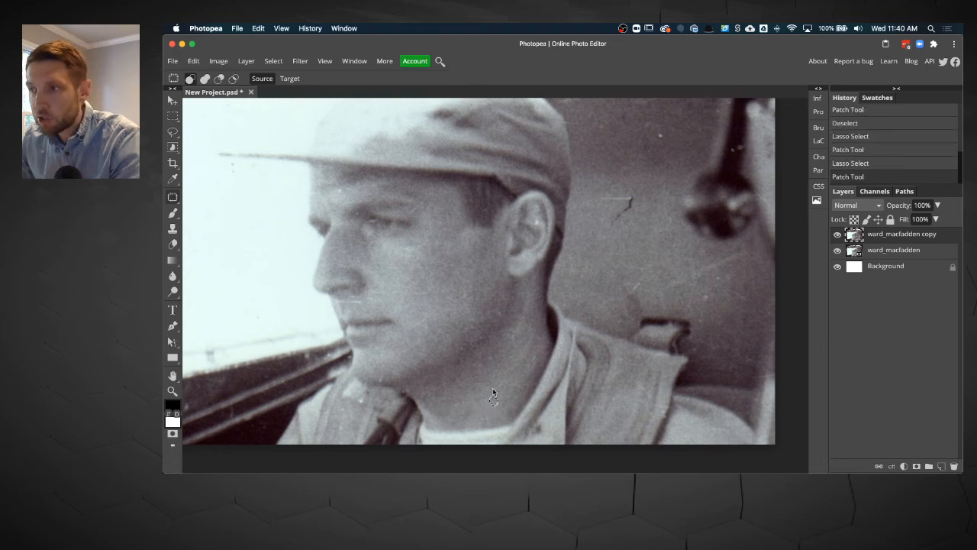
{"action": "left_click_drag", "start_coordinate": [358, 216], "coordinate": [364, 220]}
{"action": "left_click", "coordinate": [363, 217]}
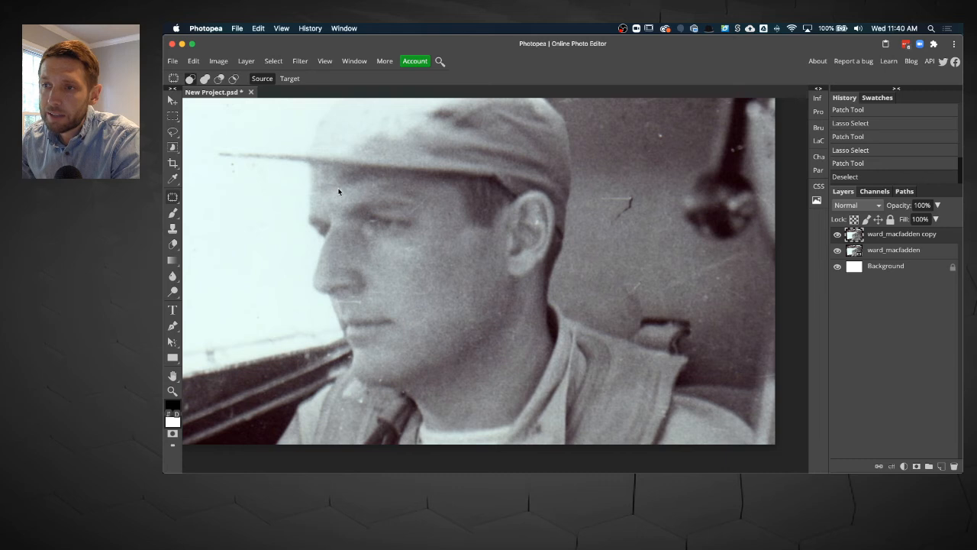
Patch two small spots on the man's forehead with nearby clean skin and clear the selection
{"action": "left_click_drag", "start_coordinate": [339, 188], "coordinate": [352, 196]}
{"action": "left_click", "coordinate": [351, 197]}
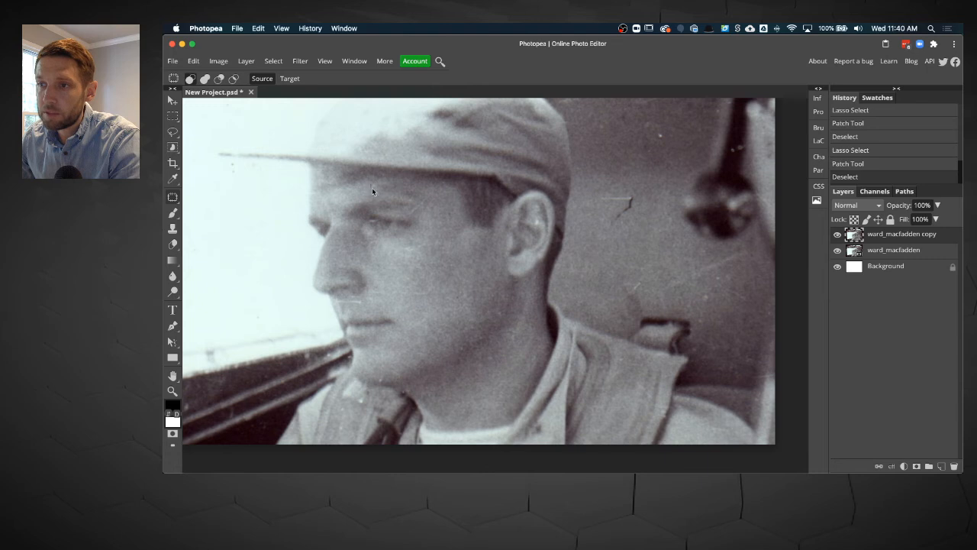
{"action": "left_click_drag", "start_coordinate": [375, 187], "coordinate": [356, 194]}
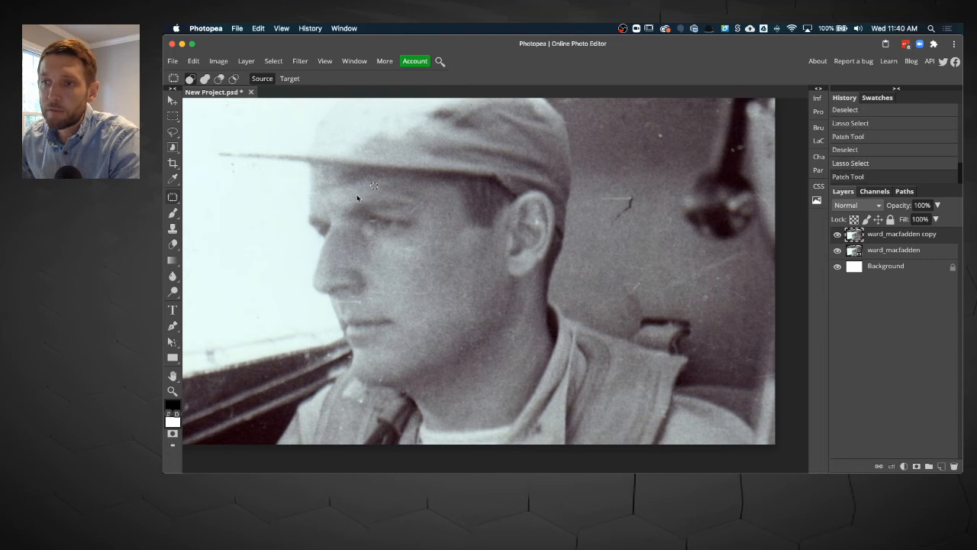
{"action": "left_click", "coordinate": [357, 198]}
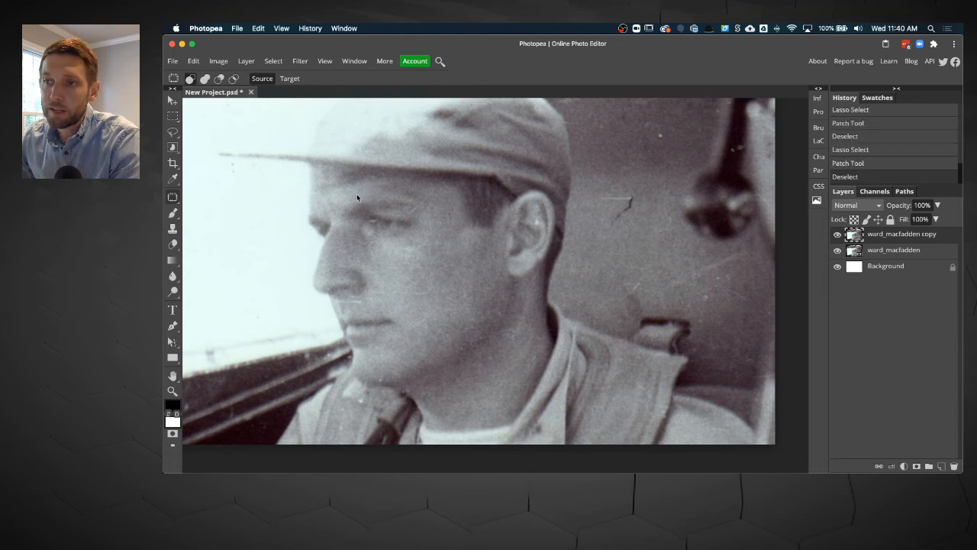
Switch to the Spot Healing Brush Tool and heal the small dark spot on the panel behind the man's cap
{"action": "right_click", "coordinate": [173, 199]}
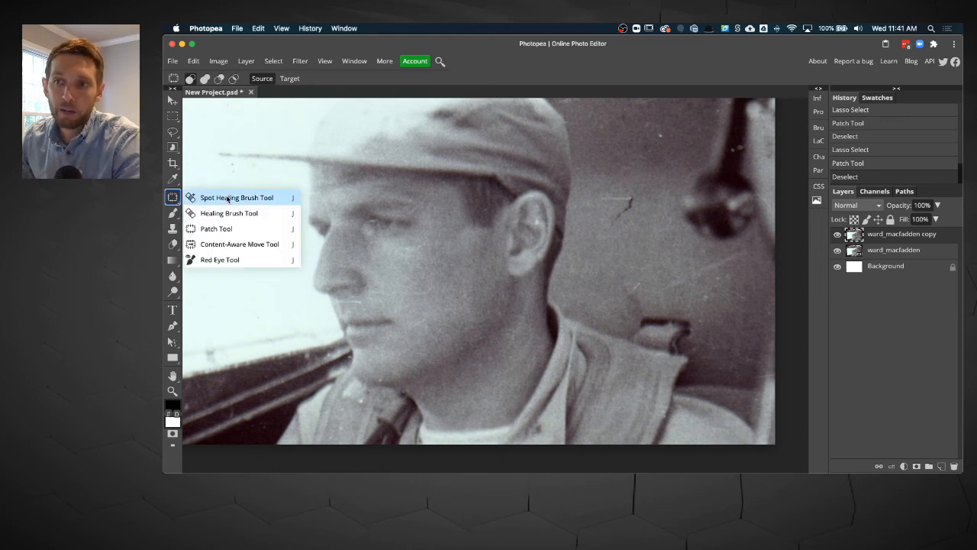
{"action": "left_click", "coordinate": [226, 196]}
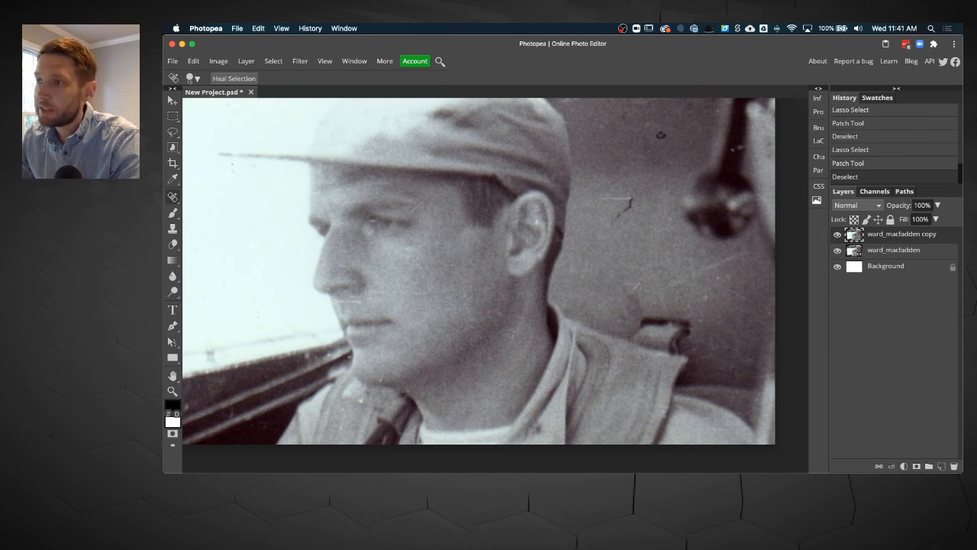
{"action": "left_click", "coordinate": [661, 134]}
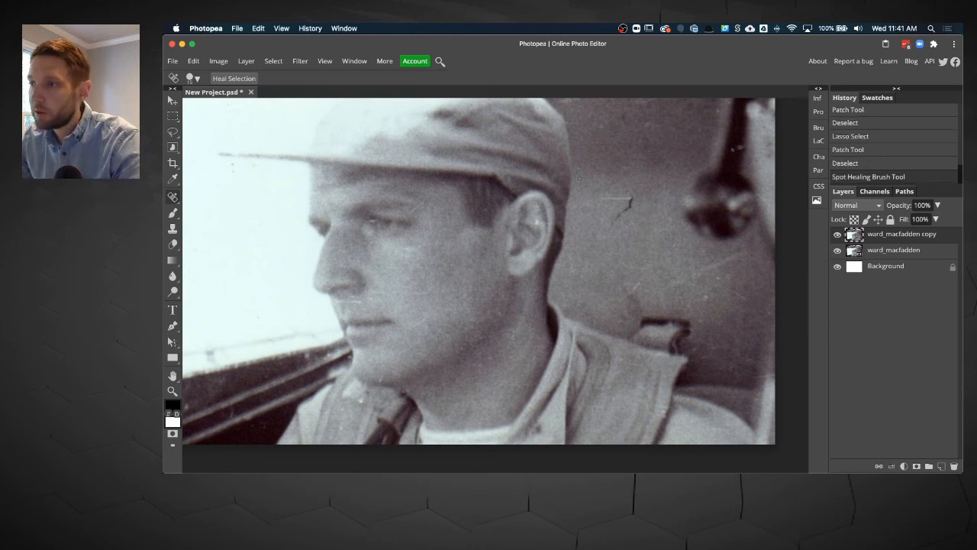
Heal the light horizontal scratch on the wall behind the man's ear with the Spot Healing Brush
{"action": "scroll", "coordinate": [630, 197], "scroll_direction": "up", "scroll_amount": 3}
{"action": "left_click", "coordinate": [626, 204]}
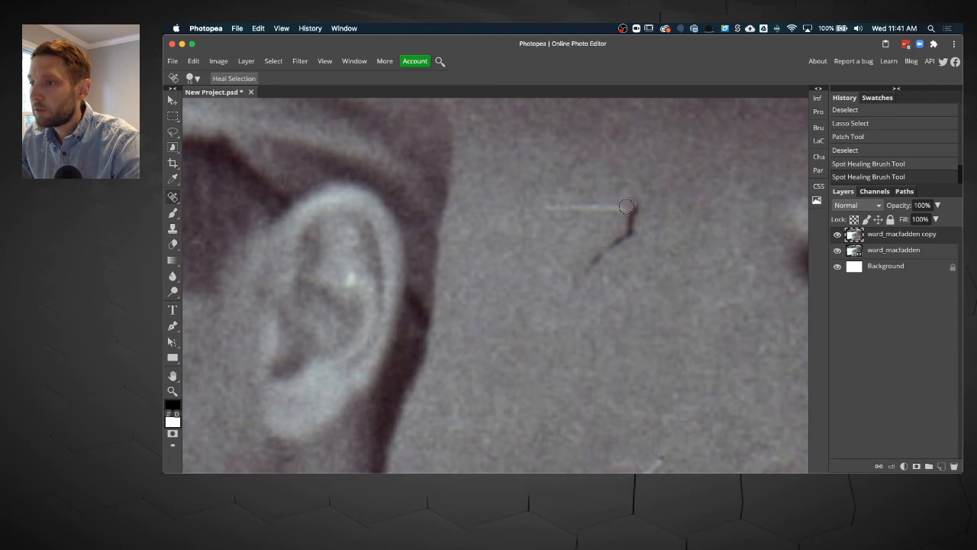
{"action": "mouse_move", "coordinate": [627, 206]}
{"action": "left_mouse_down"}
{"action": "mouse_move", "coordinate": [567, 214]}
{"action": "mouse_move", "coordinate": [553, 208]}
{"action": "mouse_move", "coordinate": [591, 202]}
{"action": "mouse_move", "coordinate": [536, 205]}
{"action": "left_mouse_up"}
{"action": "left_click", "coordinate": [636, 200]}
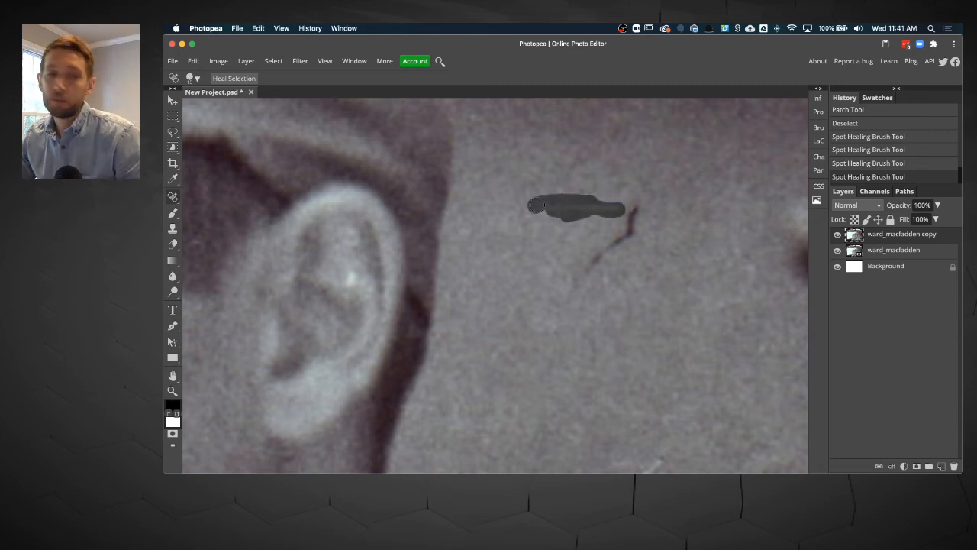
{"action": "left_click_drag", "start_coordinate": [536, 205], "coordinate": [535, 205]}
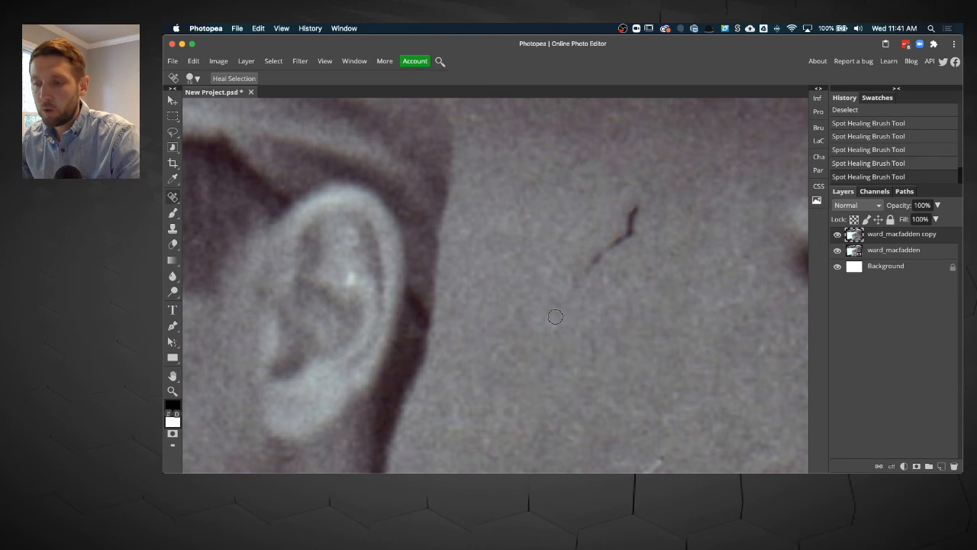
Heal the bright spot inside the man's ear and paint over the dark mark on the panel behind his cap
{"action": "scroll", "coordinate": [555, 316], "scroll_direction": "down", "scroll_amount": 3}
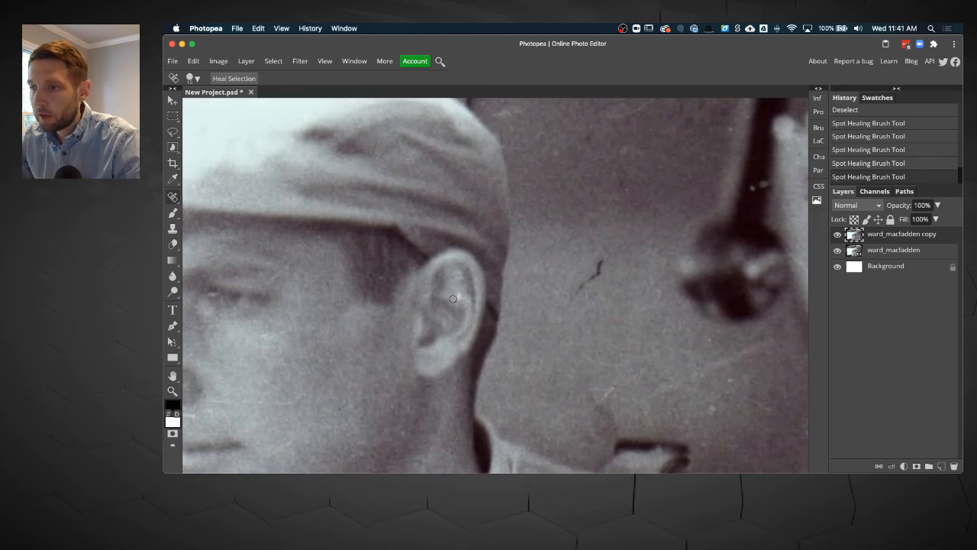
{"action": "left_click_drag", "start_coordinate": [453, 298], "coordinate": [458, 297]}
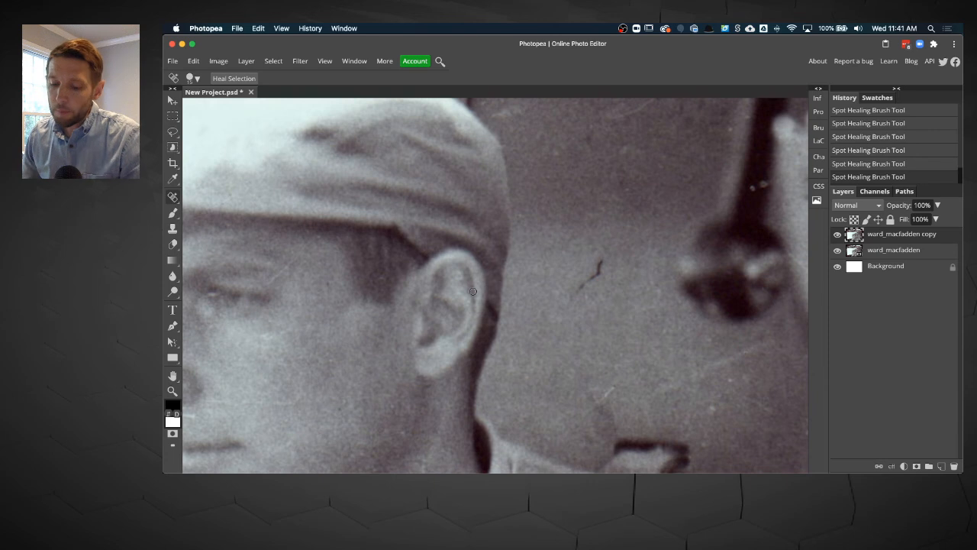
{"action": "scroll", "coordinate": [511, 290], "scroll_direction": "down", "scroll_amount": 2}
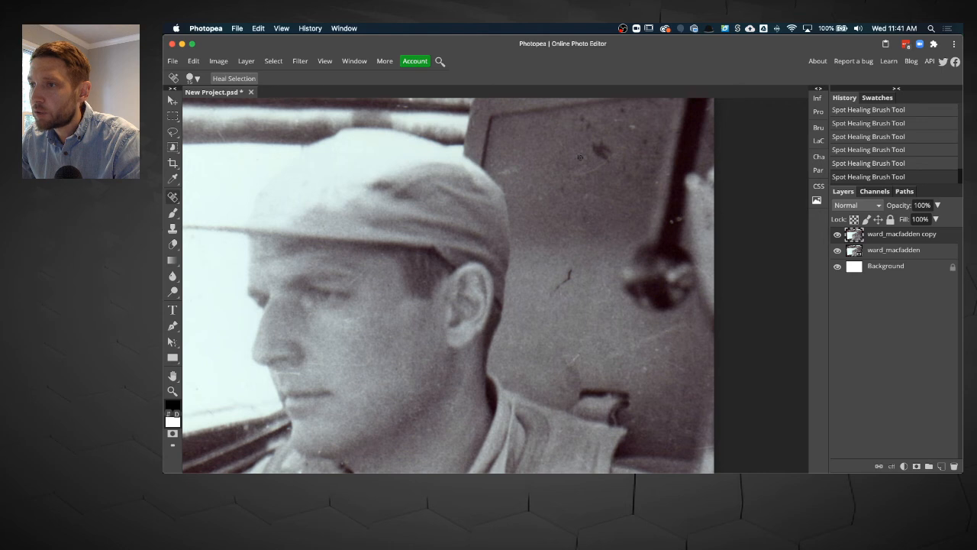
{"action": "left_click_drag", "start_coordinate": [601, 165], "coordinate": [593, 168]}
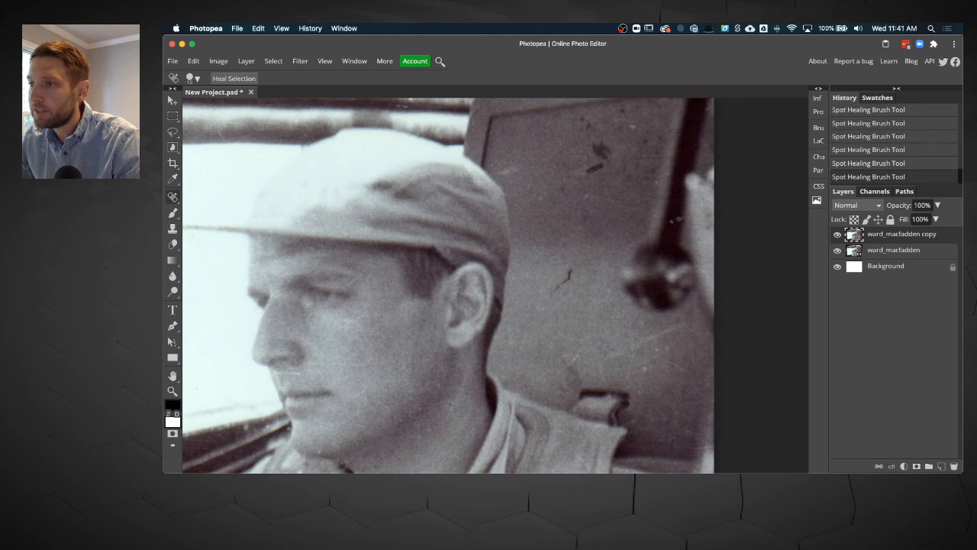
Sample foreground colours from the photo with the Eyedropper, starting with the bright window and ending with the grey a1a3a1
{"action": "key", "text": "super+minus"}
{"action": "key", "text": "super+minus"}
{"action": "key", "text": "super+minus"}
{"action": "key", "text": "super+plus"}
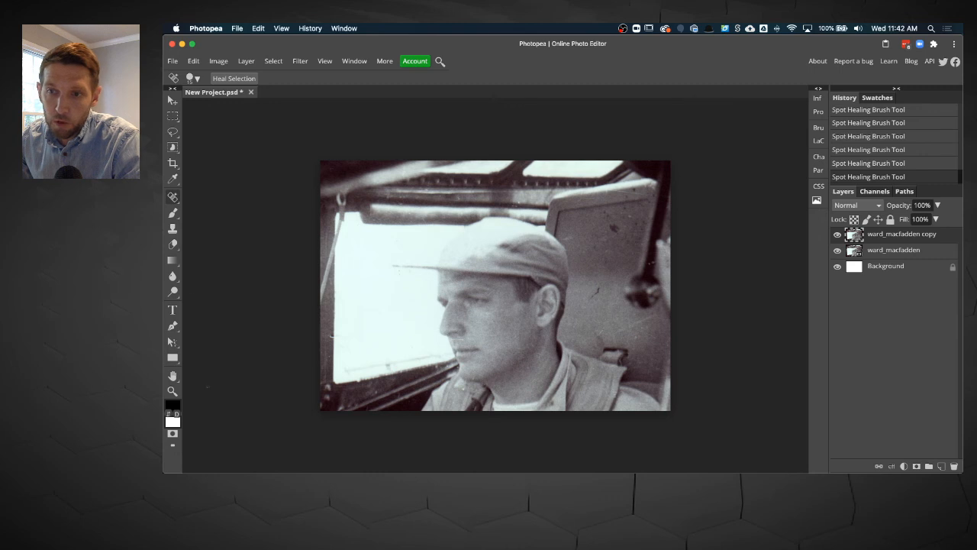
{"action": "left_click", "coordinate": [172, 179]}
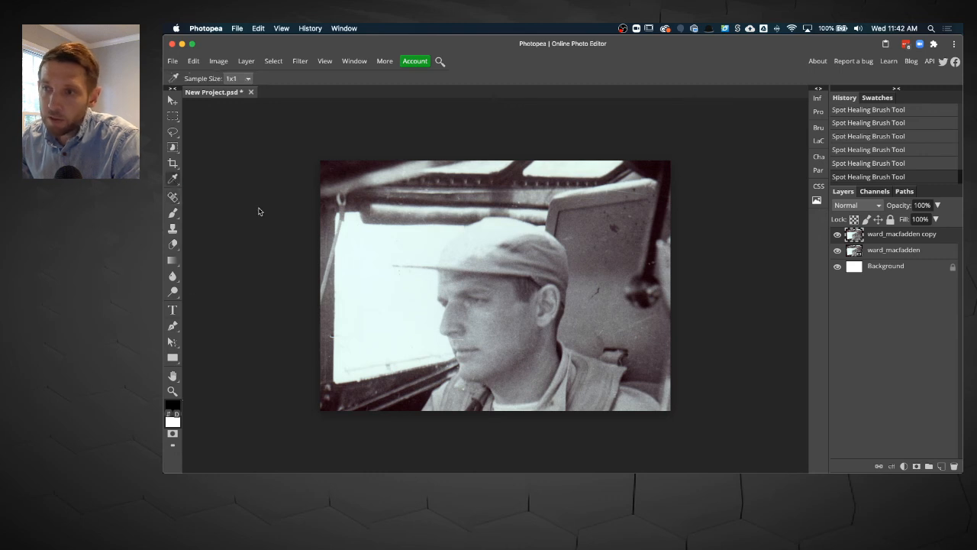
{"action": "left_click", "coordinate": [419, 242]}
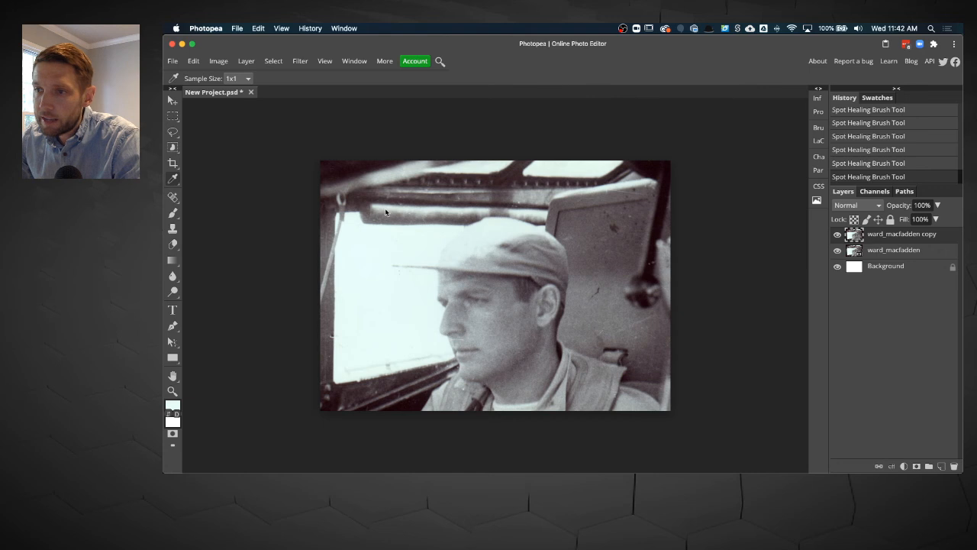
{"action": "left_click", "coordinate": [172, 407]}
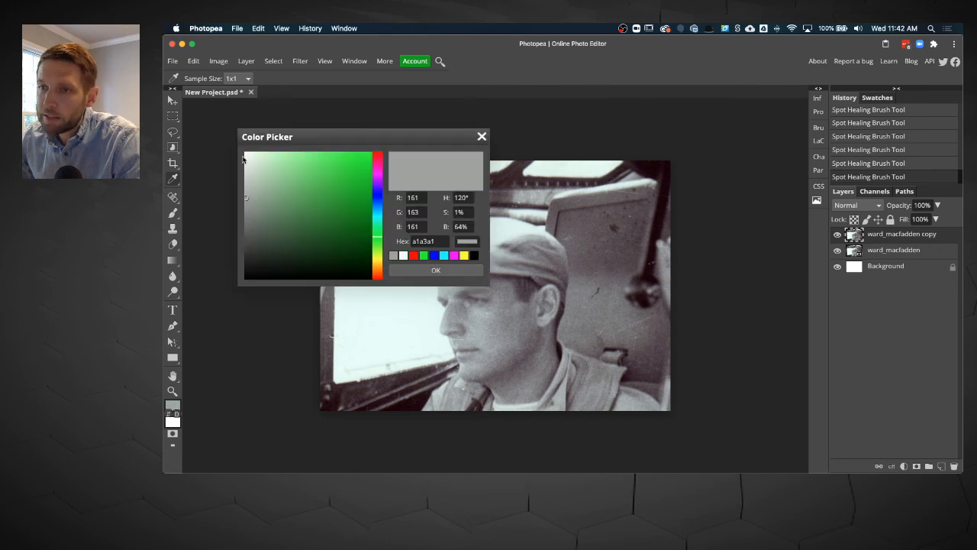
{"action": "left_click_drag", "start_coordinate": [294, 137], "coordinate": [261, 123]}
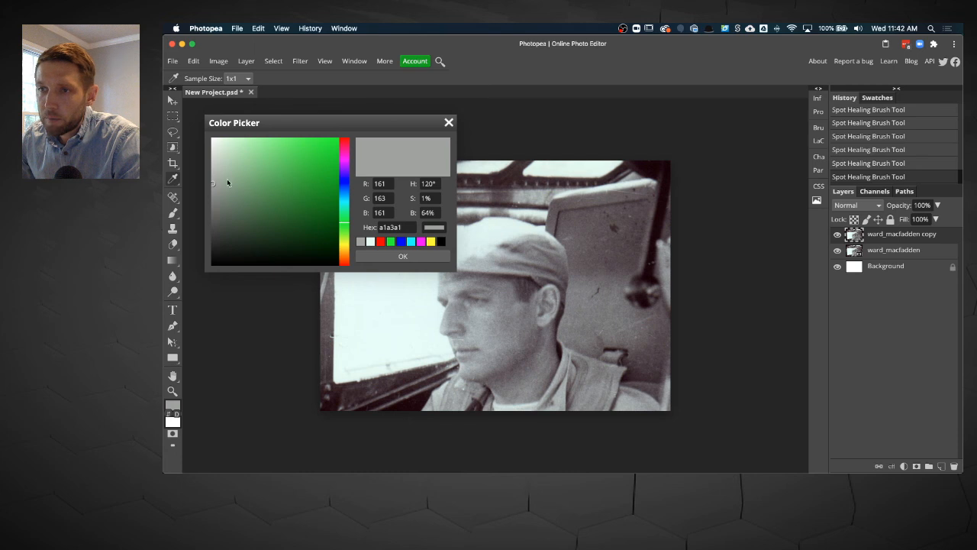
{"action": "left_click_drag", "start_coordinate": [227, 182], "coordinate": [263, 181]}
{"action": "left_click", "coordinate": [510, 232]}
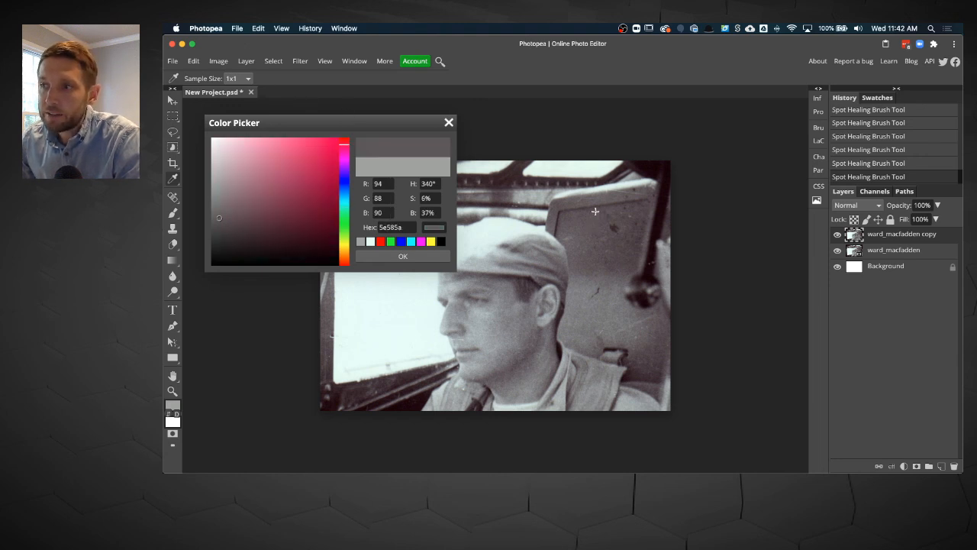
{"action": "left_click", "coordinate": [512, 192]}
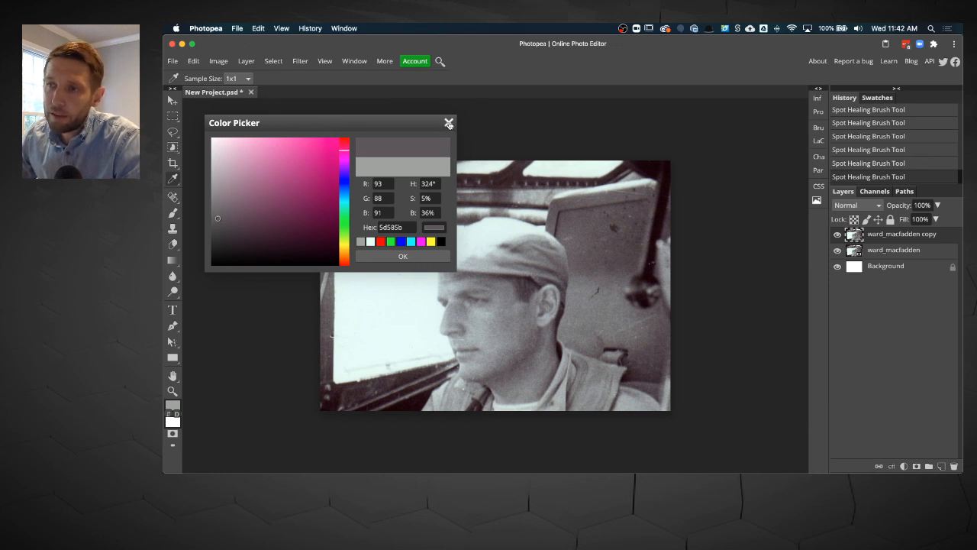
{"action": "left_click", "coordinate": [448, 123]}
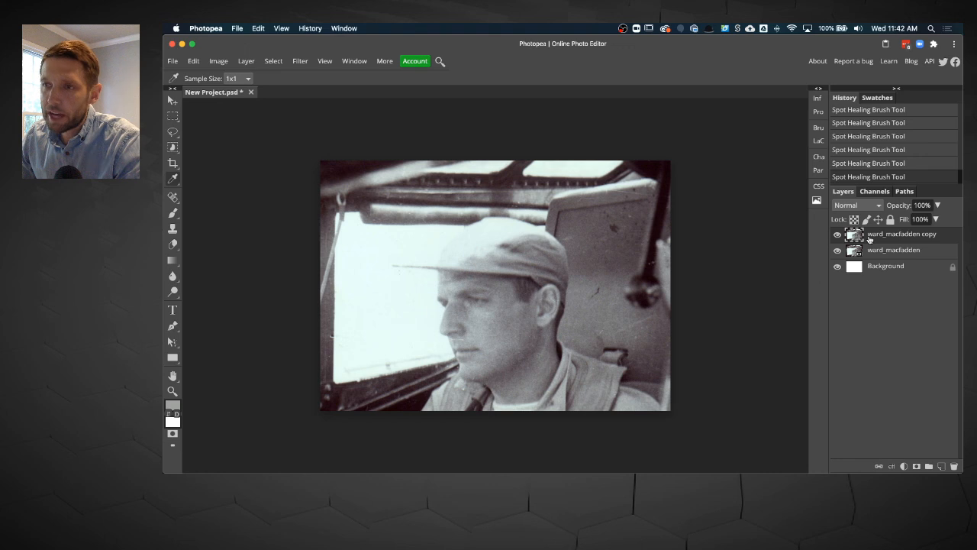
Add a Hue/Saturation adjustment layer above the retouched photo copy and set its saturation to -100
{"action": "left_click", "coordinate": [251, 62]}
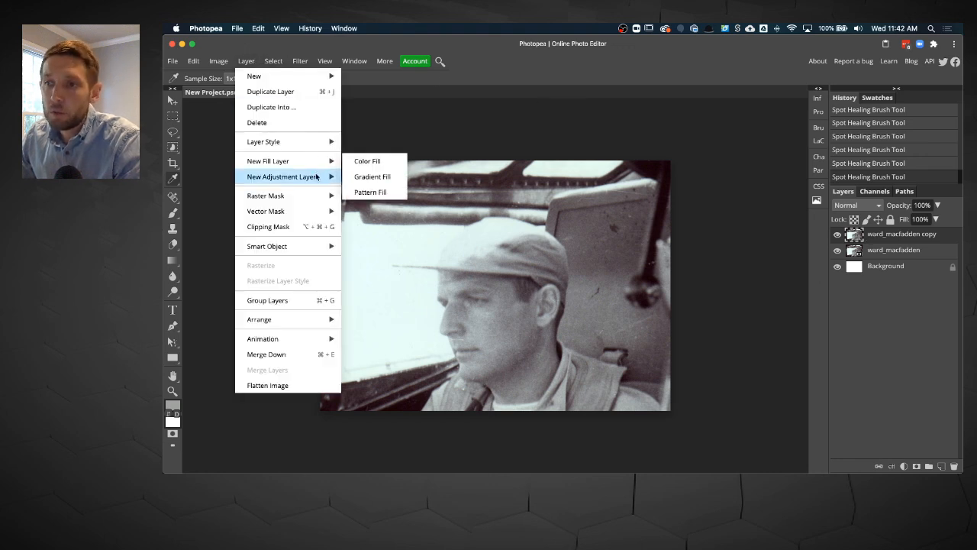
{"action": "mouse_move", "coordinate": [316, 177]}
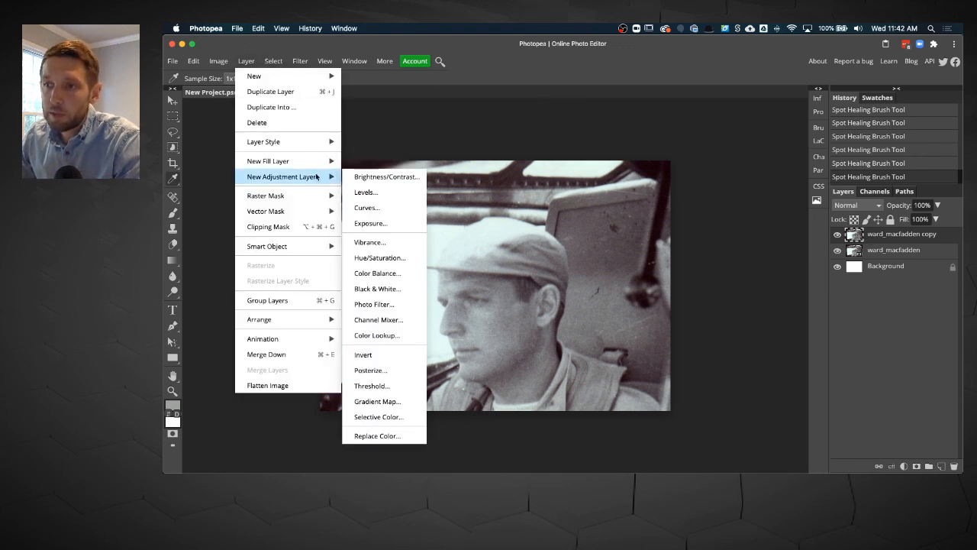
{"action": "left_click", "coordinate": [405, 265]}
{"action": "left_click_drag", "start_coordinate": [743, 212], "coordinate": [647, 211]}
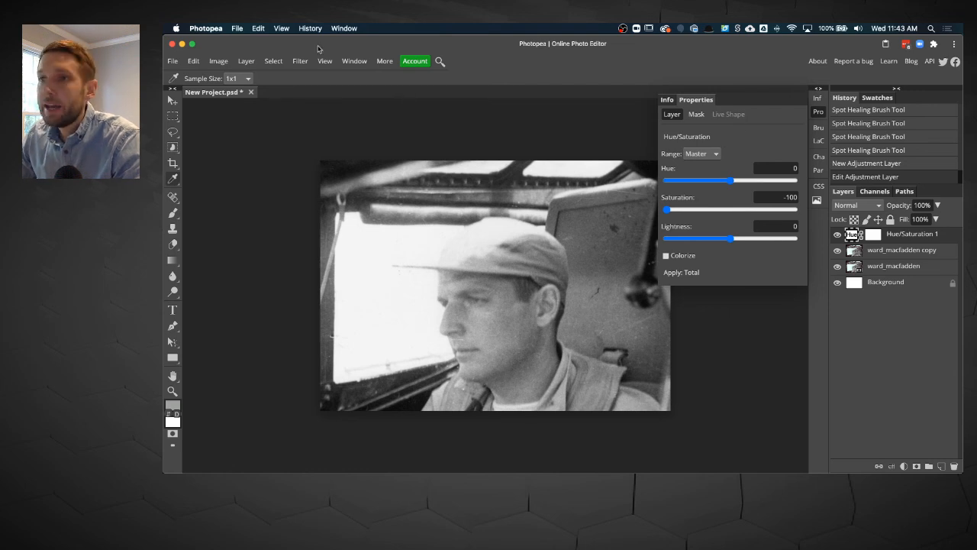
Add a Brightness/Contrast adjustment layer above the Hue/Saturation layer with contrast 44 and brightness -11
{"action": "left_click", "coordinate": [246, 61]}
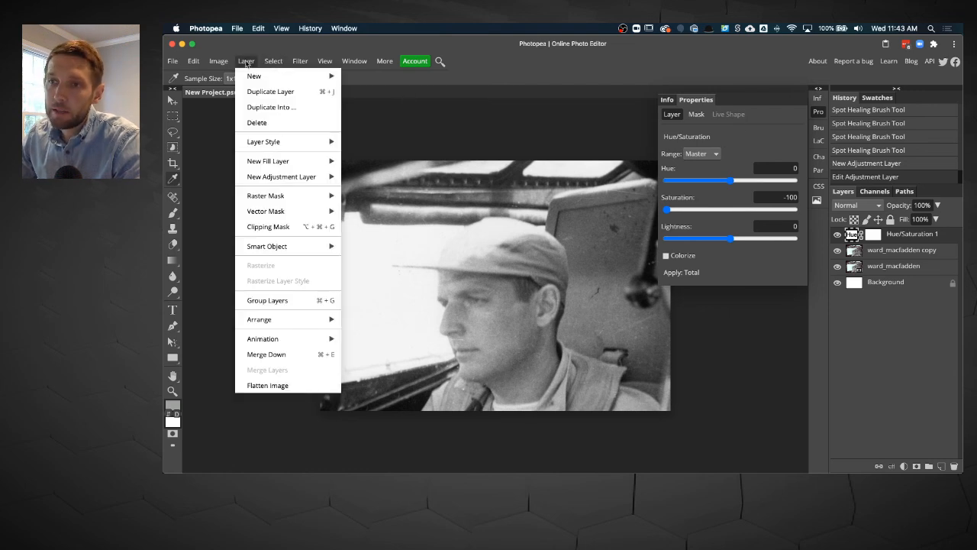
{"action": "mouse_move", "coordinate": [312, 178]}
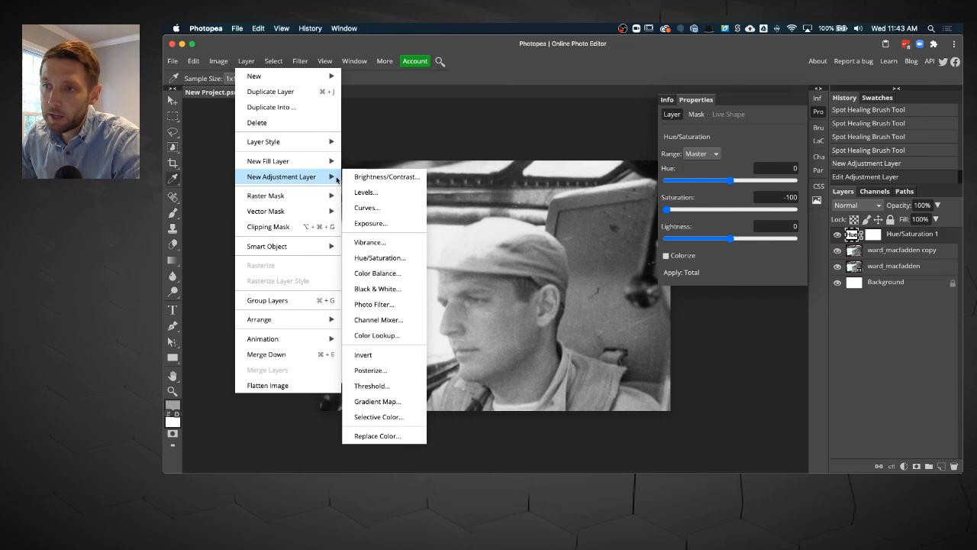
{"action": "left_click", "coordinate": [405, 181]}
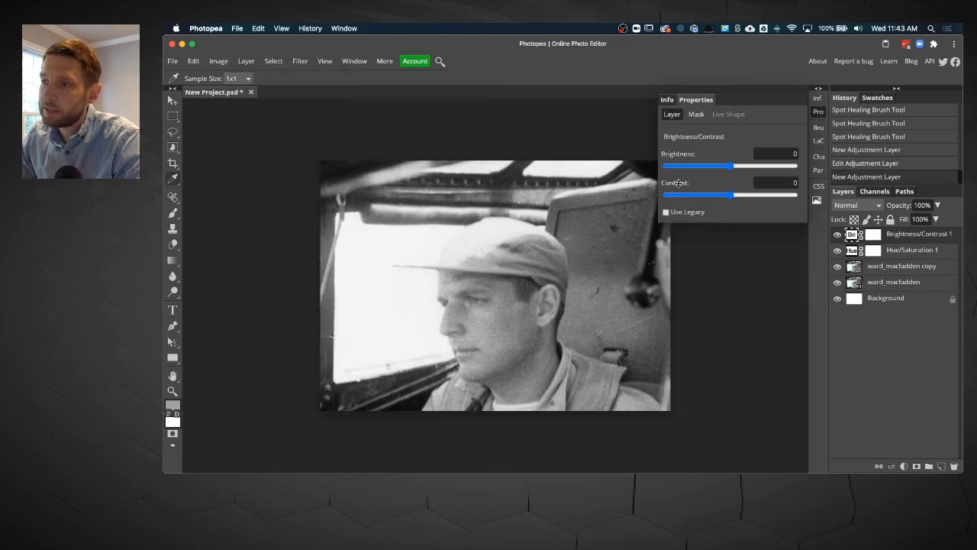
{"action": "left_click_drag", "start_coordinate": [731, 196], "coordinate": [759, 195]}
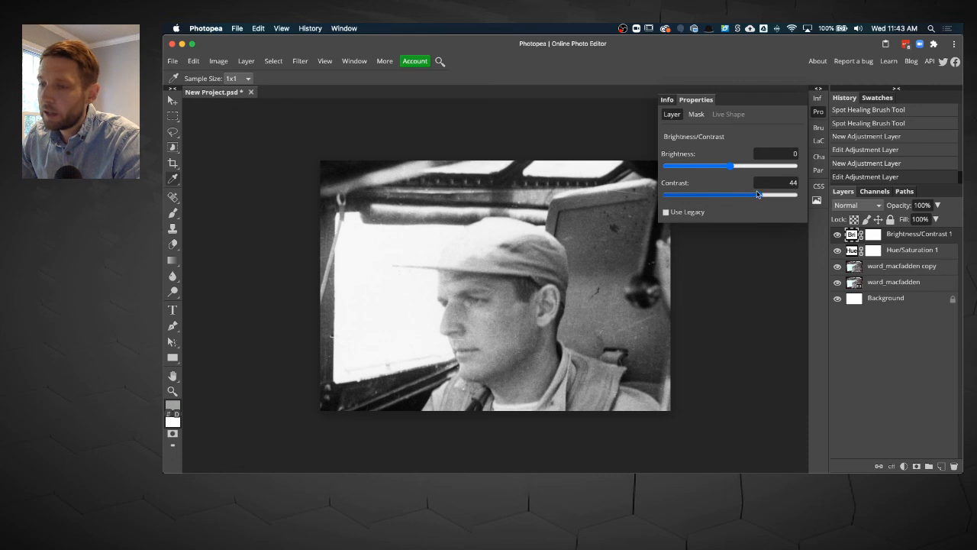
{"action": "left_click_drag", "start_coordinate": [732, 166], "coordinate": [726, 167]}
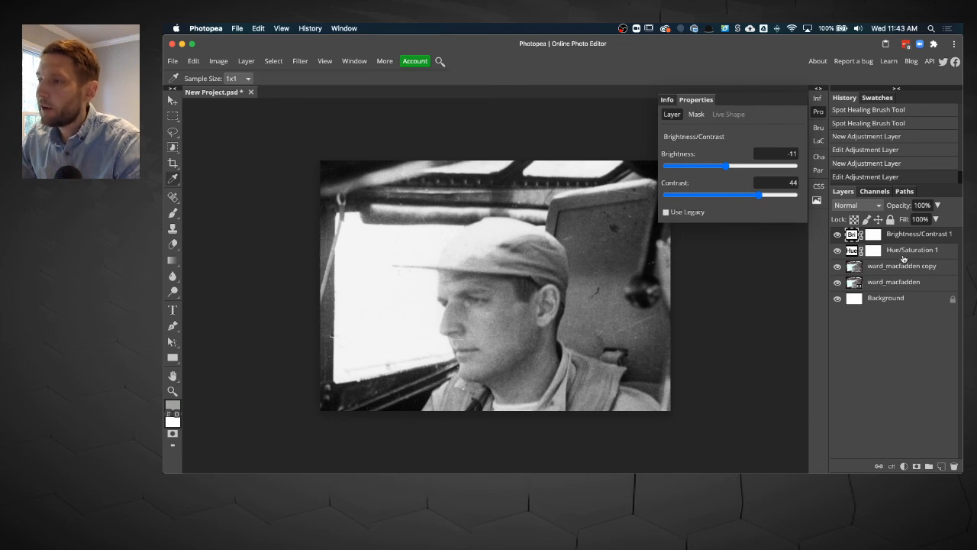
{"action": "left_click", "coordinate": [820, 112]}
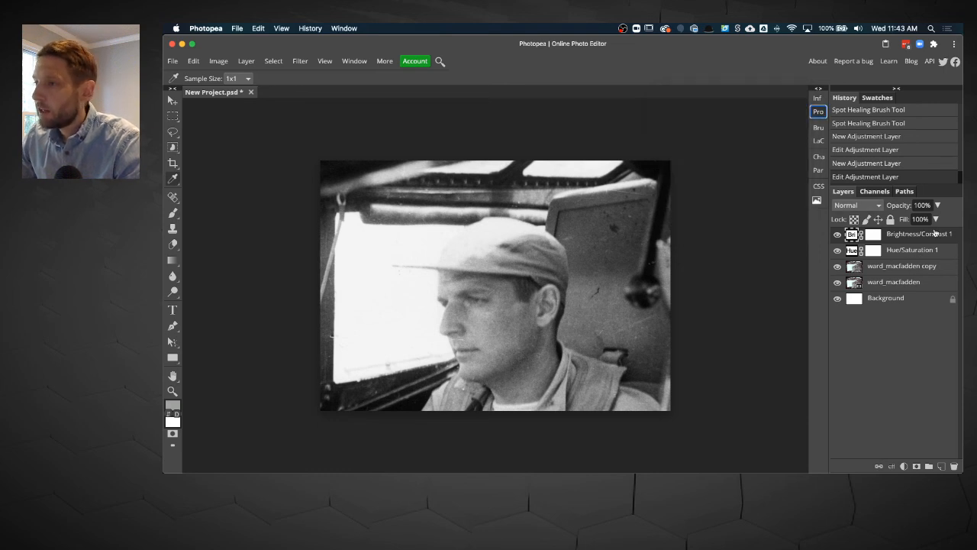
Group the retouched photo copy with both adjustment layers, and toggle the group's visibility to compare it with the original photo
{"action": "left_click", "coordinate": [916, 256]}
{"action": "left_click", "coordinate": [915, 266]}
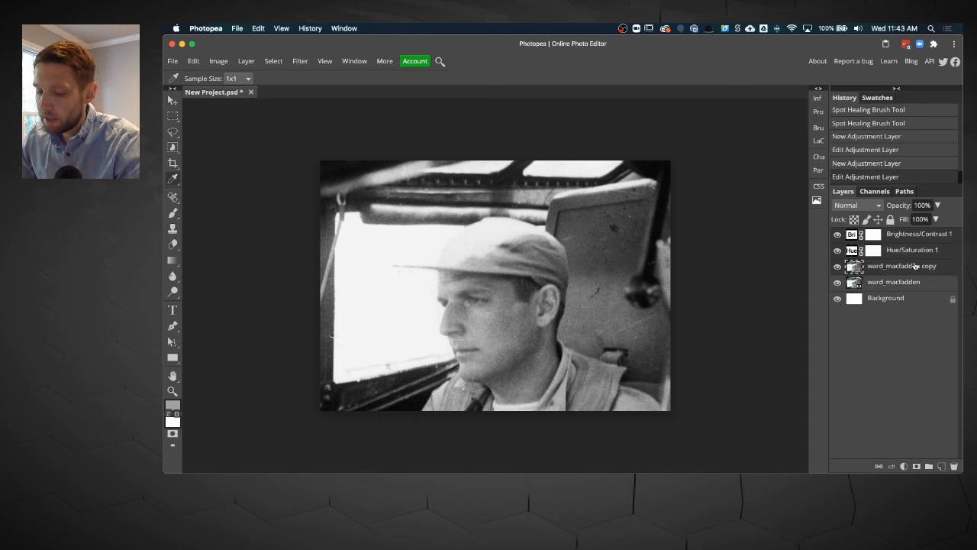
{"action": "key", "text": "super+g"}
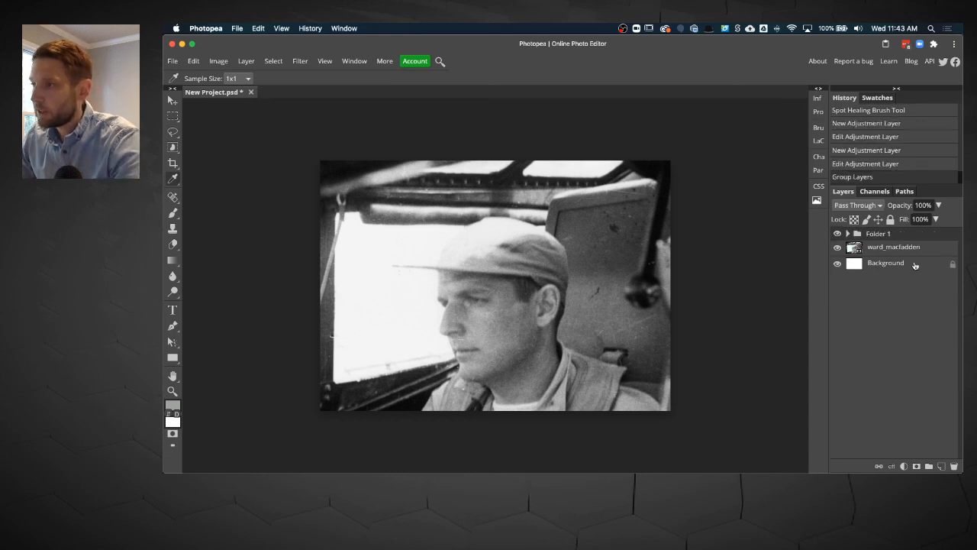
{"action": "left_click", "coordinate": [838, 236]}
{"action": "left_click", "coordinate": [837, 235]}
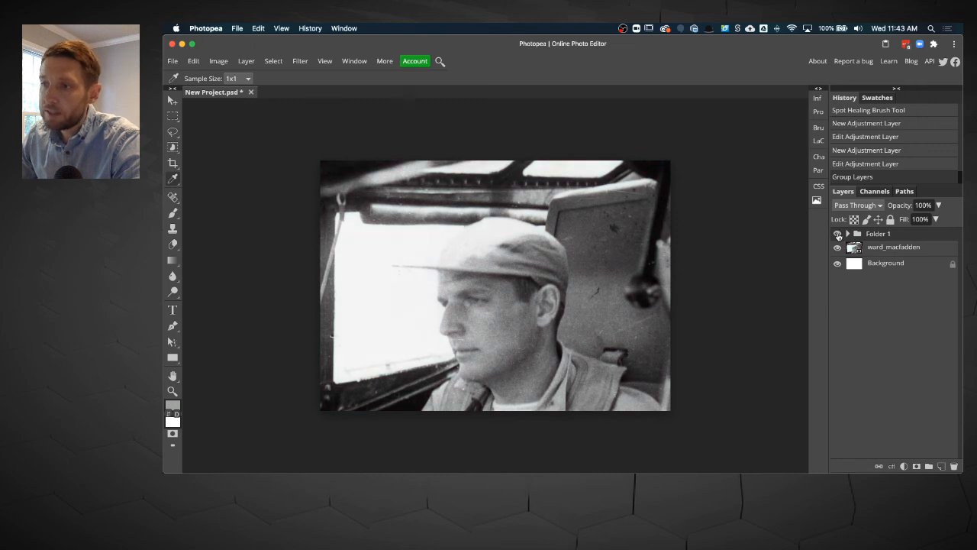